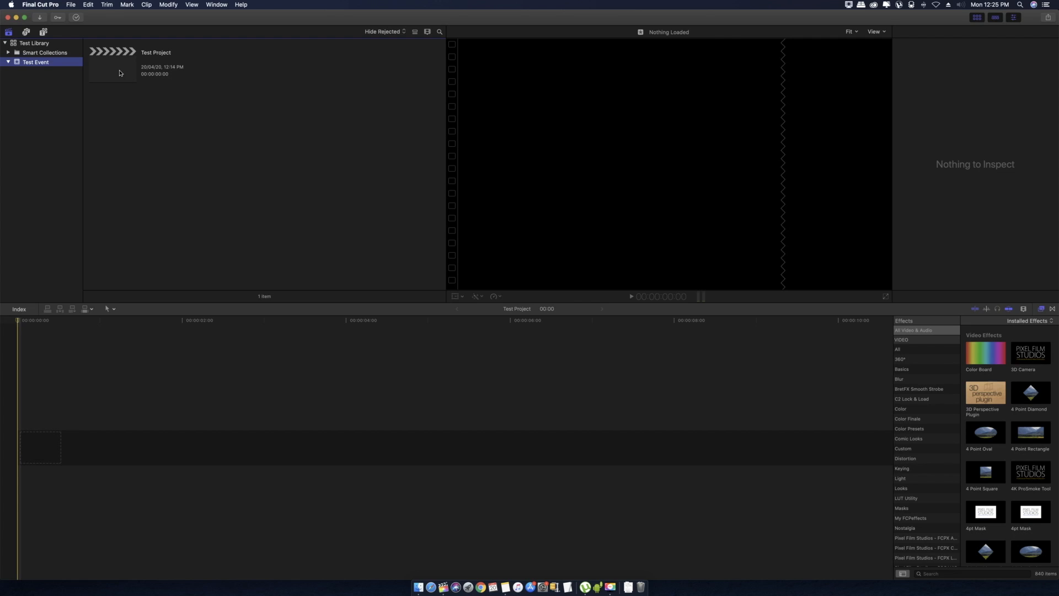
# Select Test Project in Test Event and open the Media Import window.
pyautogui.click(121, 73)
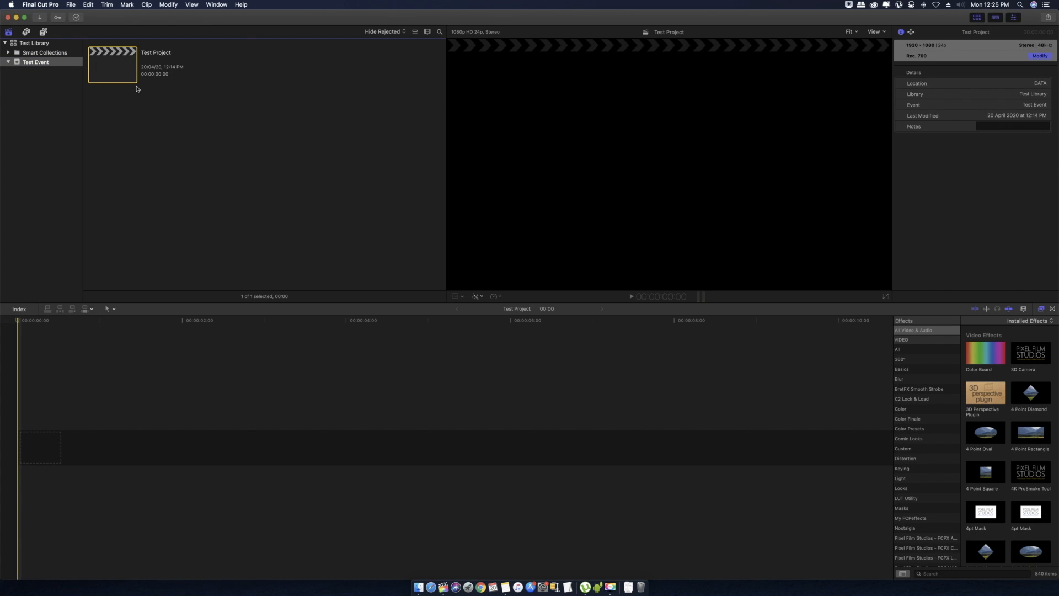
pyautogui.click(392, 32)
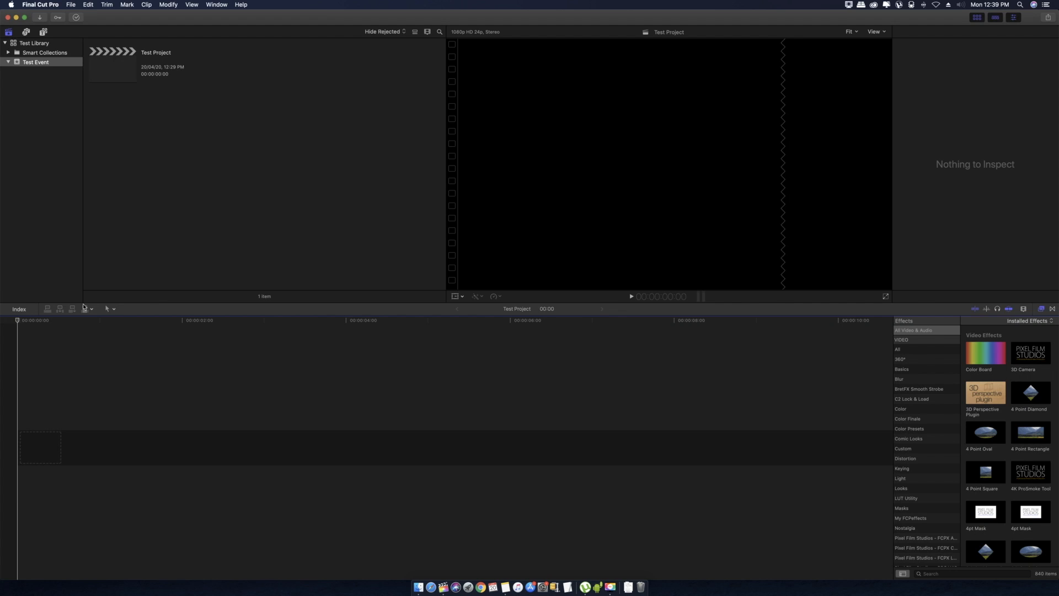
pyautogui.click(113, 67)
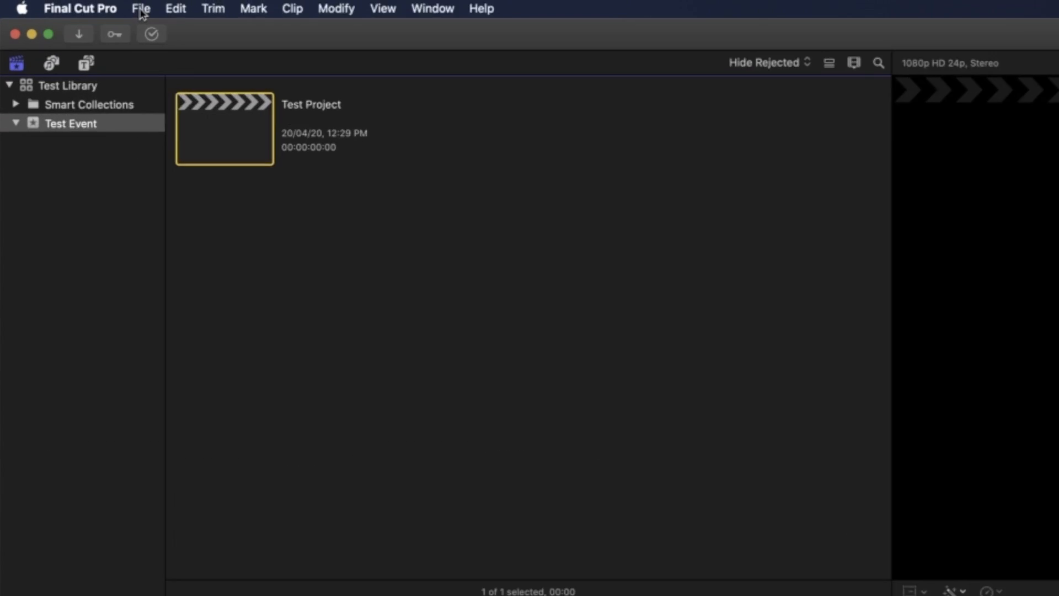
pyautogui.click(70, 4)
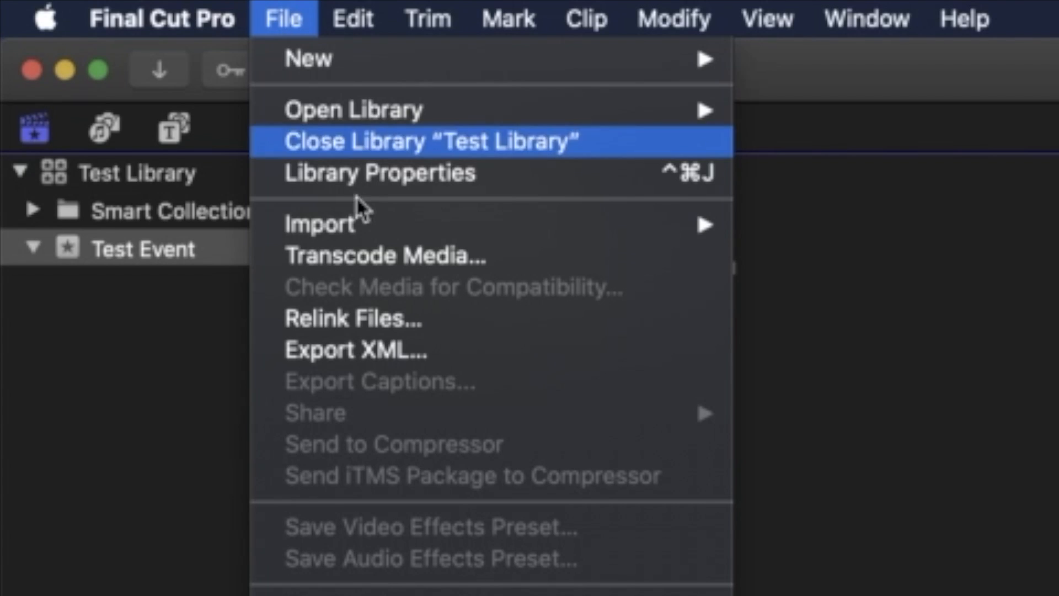
pyautogui.moveTo(416, 226)
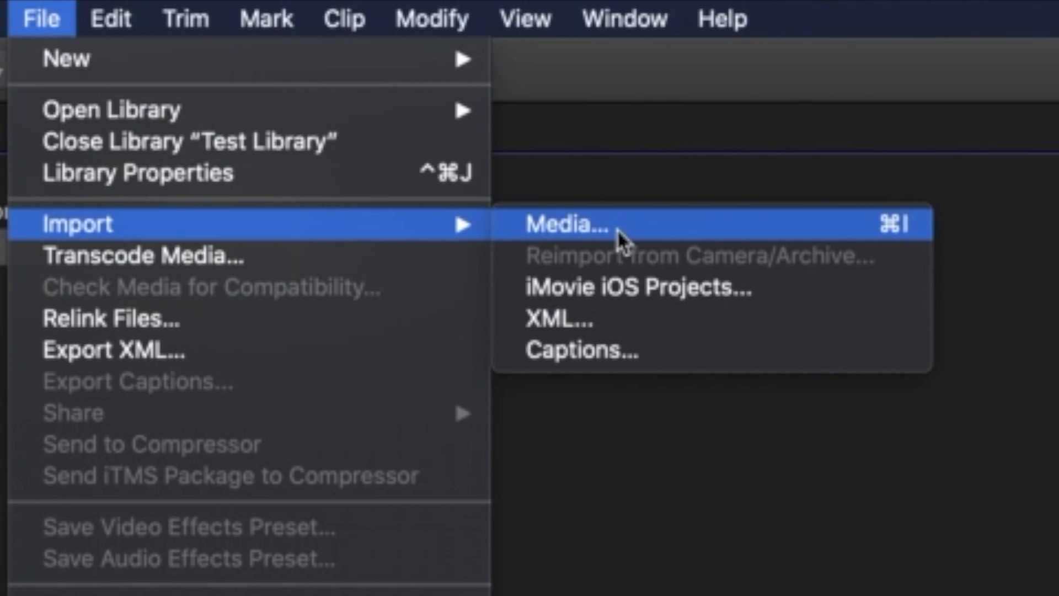
pyautogui.click(651, 227)
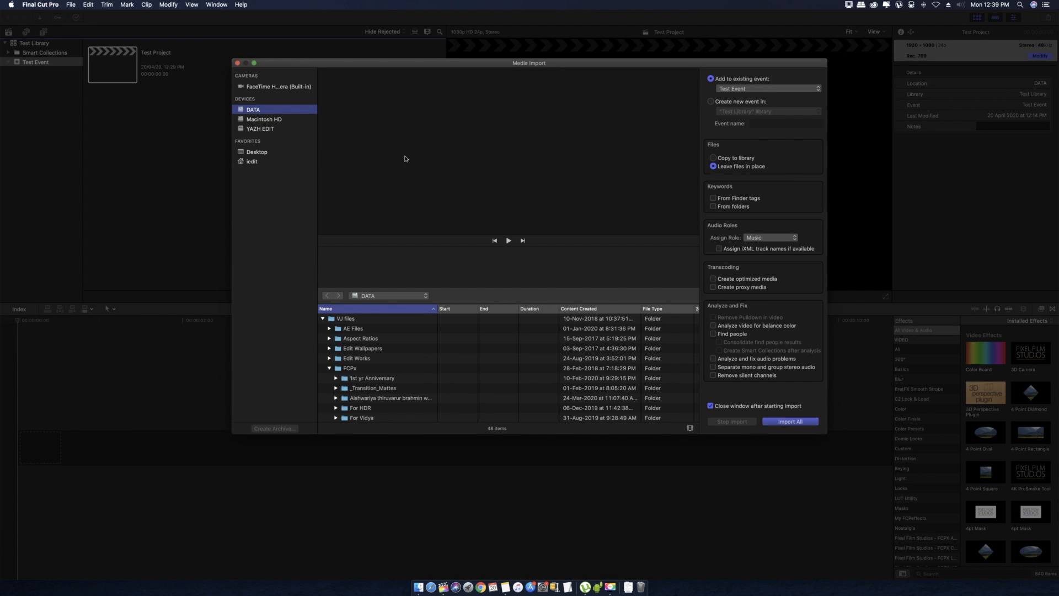
# Close the Media Import window and reopen it.
pyautogui.click(238, 62)
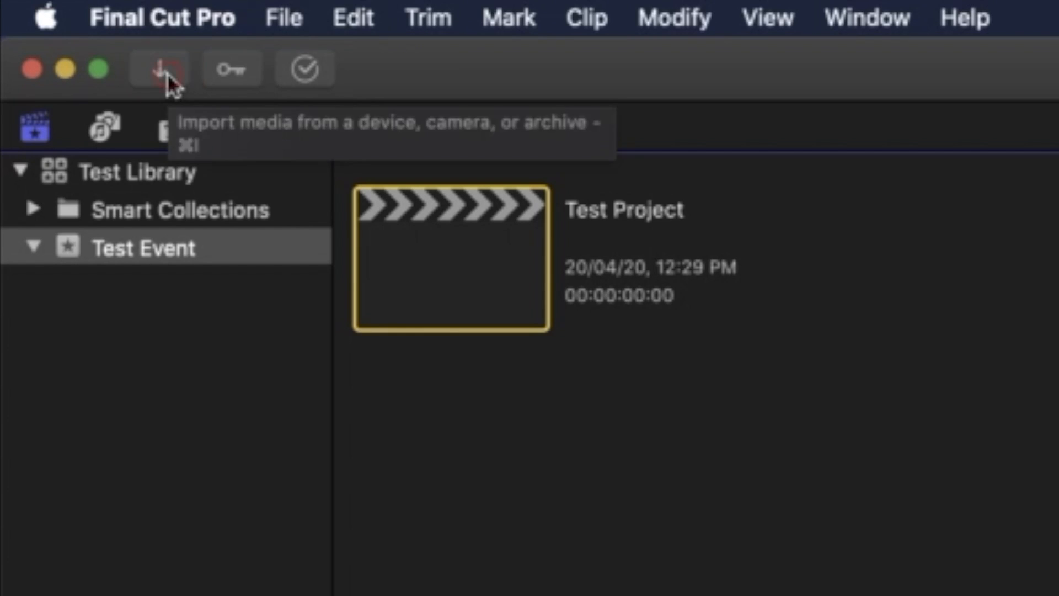
pyautogui.click(168, 75)
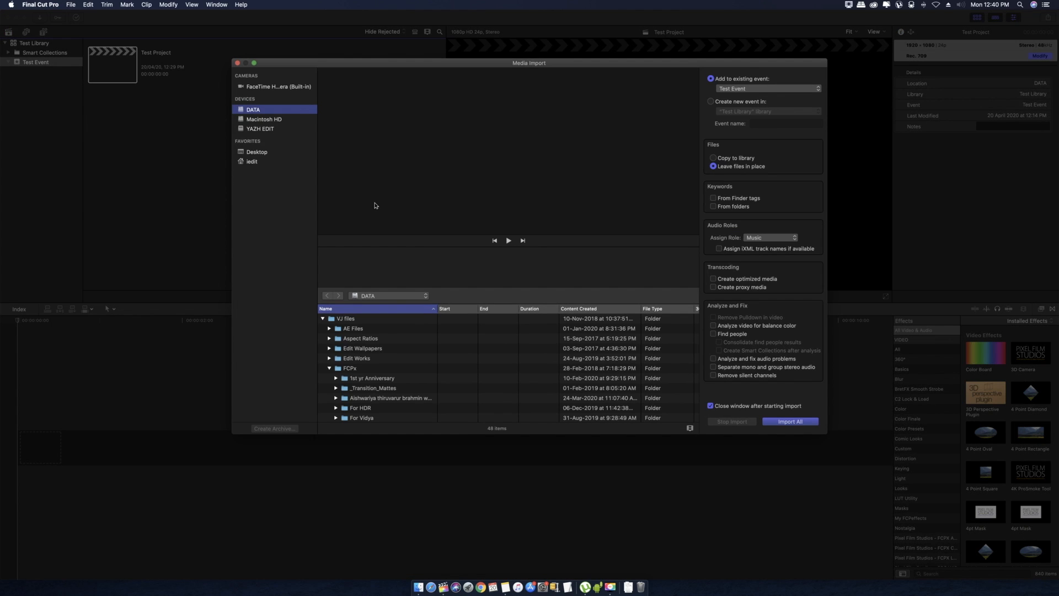
pyautogui.click(792, 422)
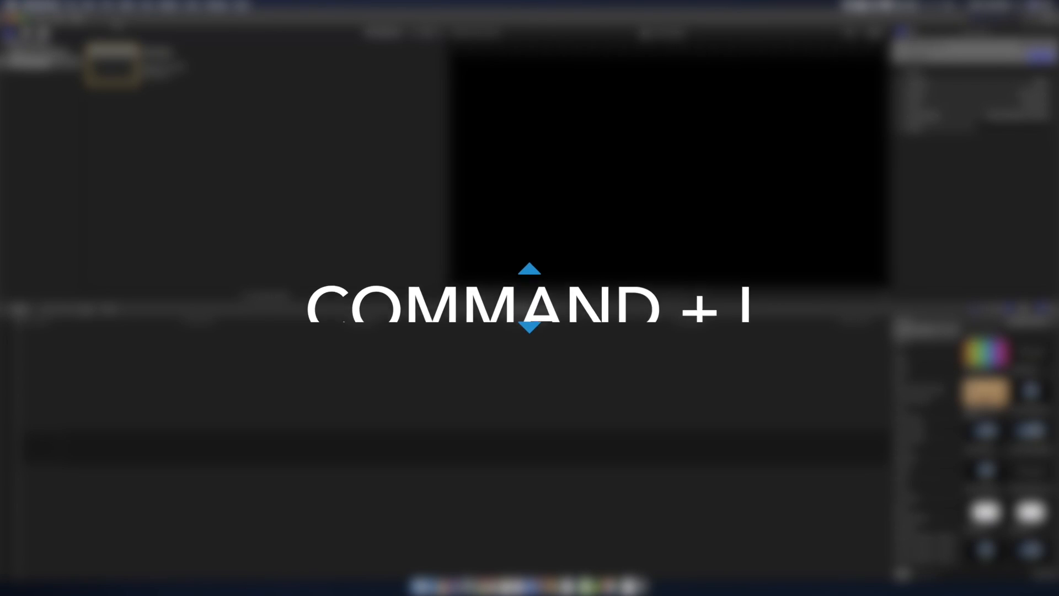
pyautogui.press('super+i')
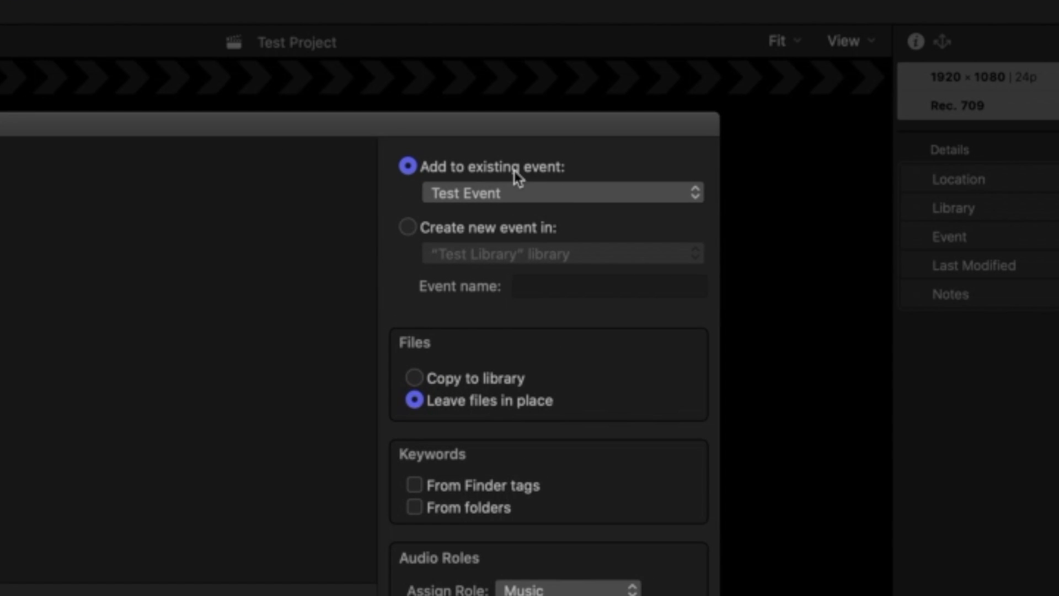
# Try a new event named New Test Event as the import destination, clear the name, and return to adding to the existing Test Event.
pyautogui.click(485, 194)
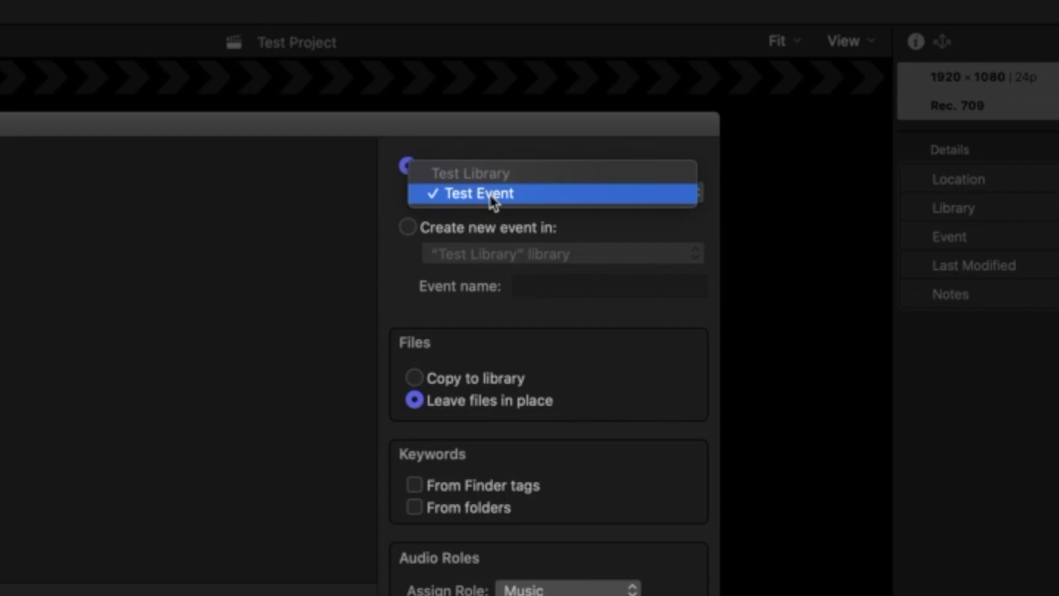
pyautogui.click(470, 193)
pyautogui.click(414, 232)
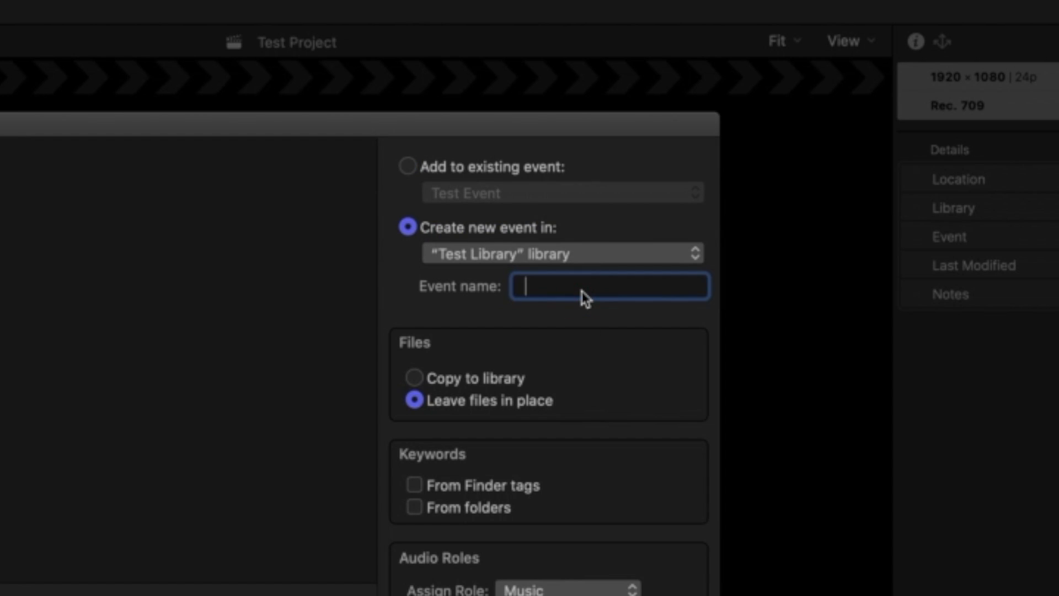
pyautogui.write('New Test Event')
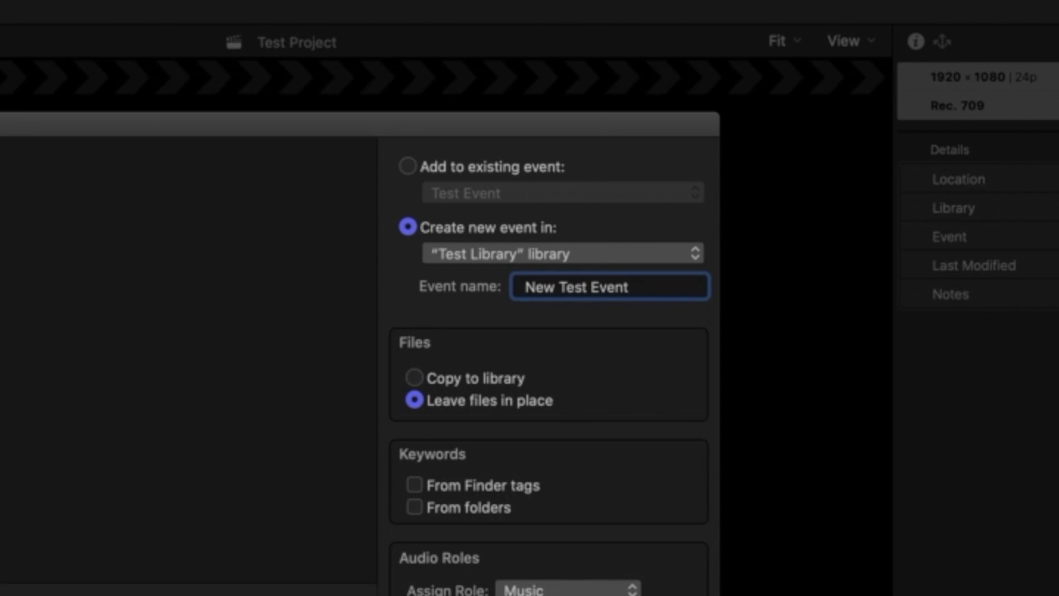
pyautogui.press('super+a')
pyautogui.press('BackSpace')
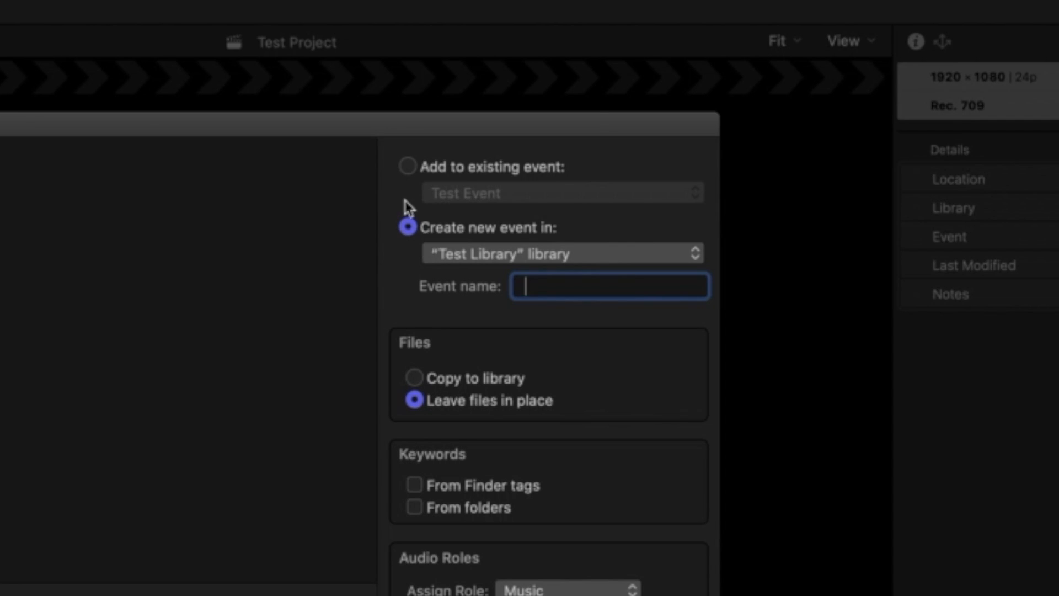
pyautogui.click(407, 166)
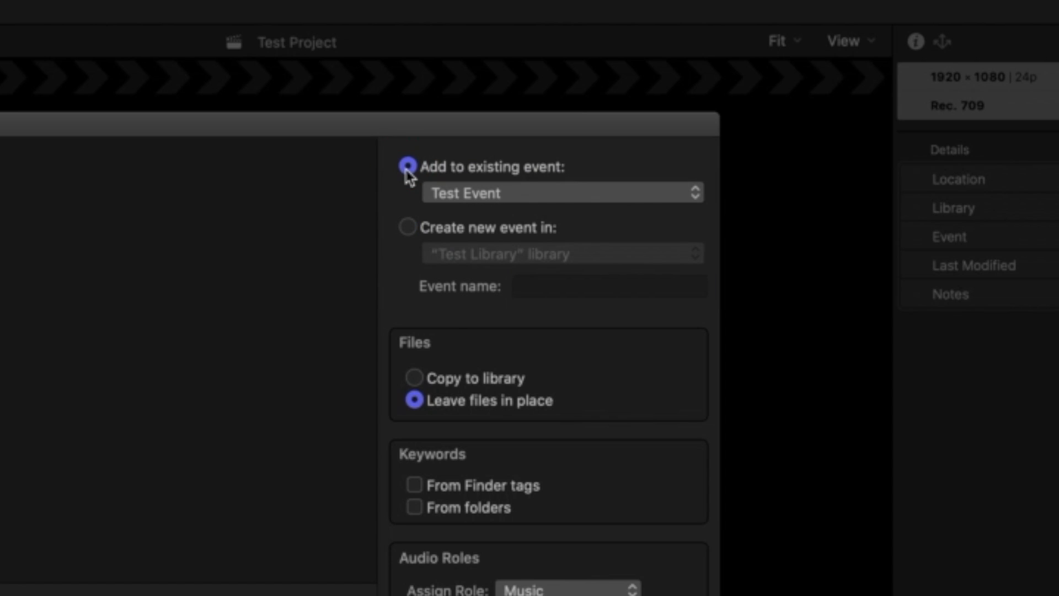
# Try copying files to the library and keywords from Finder tags and folders, restoring Leave files in place and both keyword options off.
pyautogui.click(414, 378)
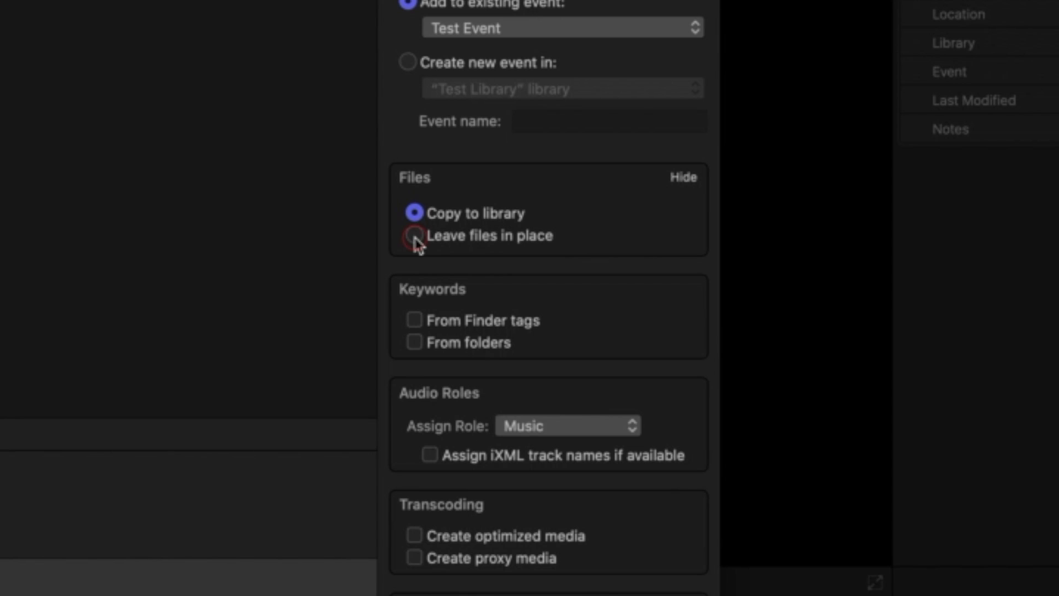
pyautogui.click(415, 235)
pyautogui.click(415, 320)
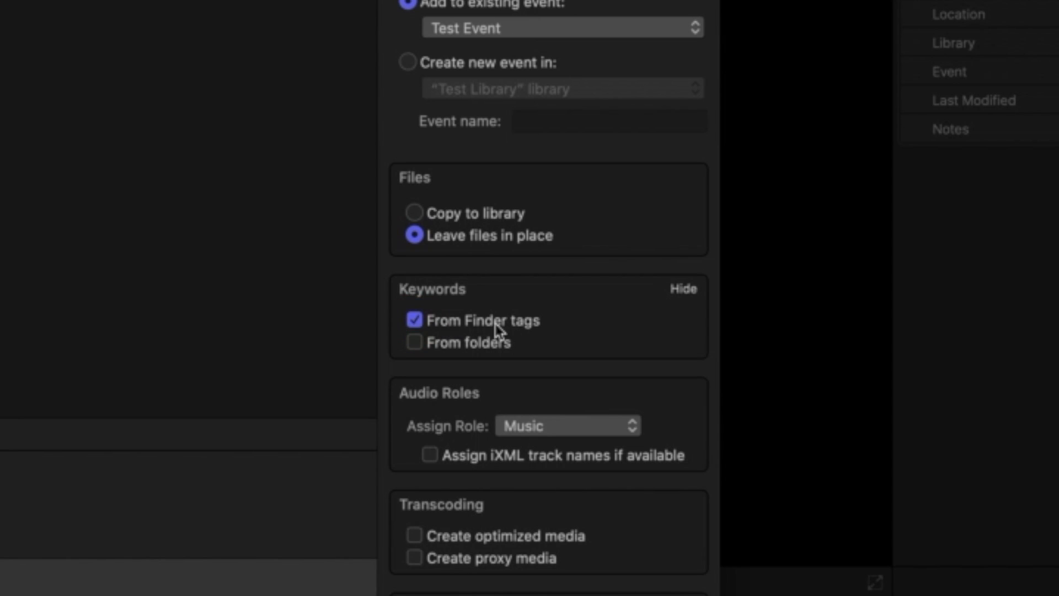
pyautogui.click(418, 323)
pyautogui.click(415, 345)
pyautogui.click(415, 342)
# Review the audio roles that can be assigned to the imported media.
pyautogui.scroll(-5, 501, 406)
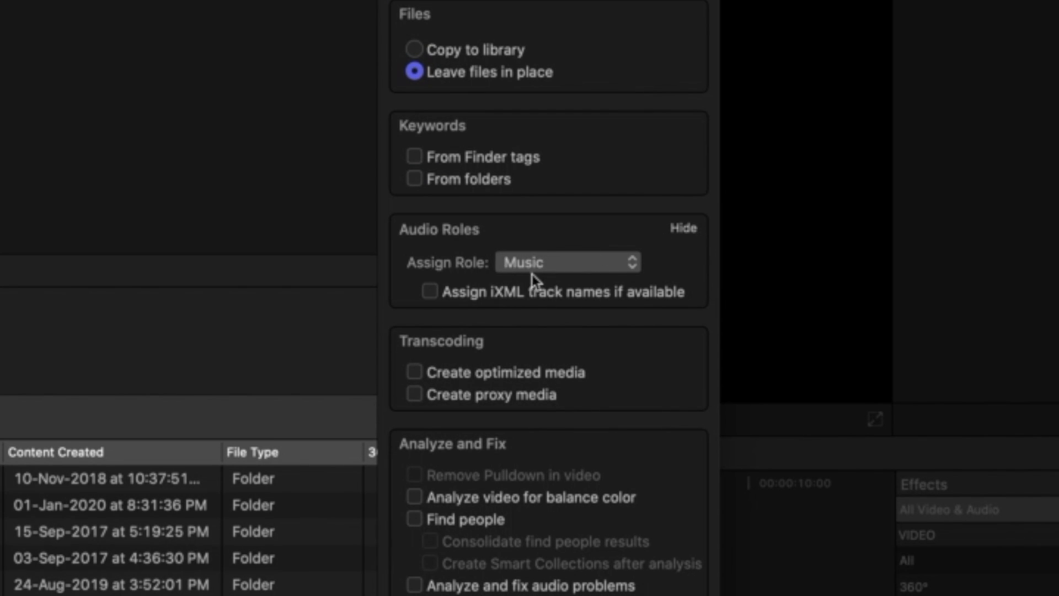
pyautogui.click(576, 265)
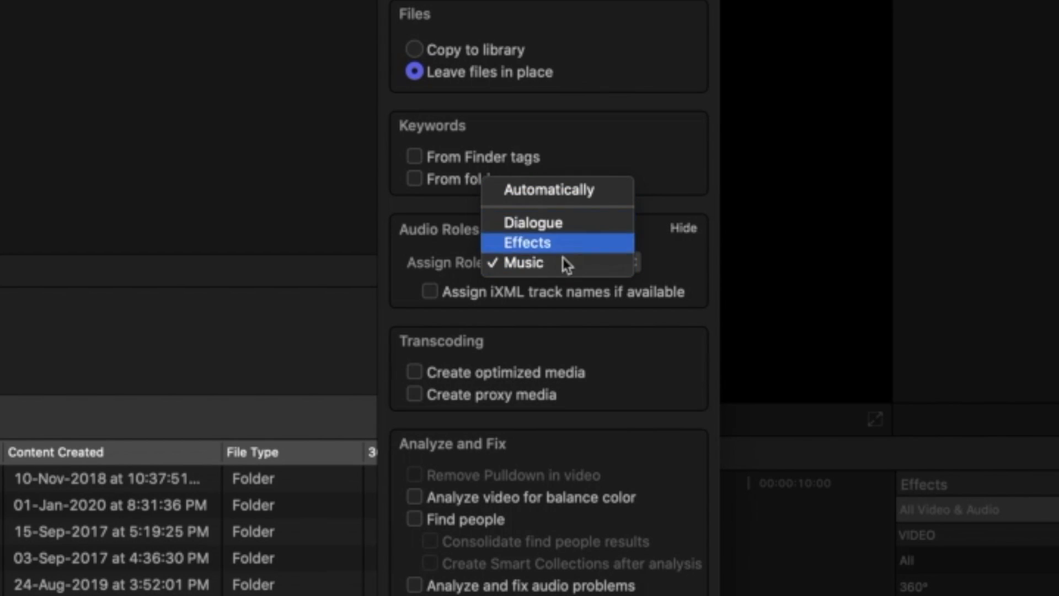
pyautogui.click(694, 271)
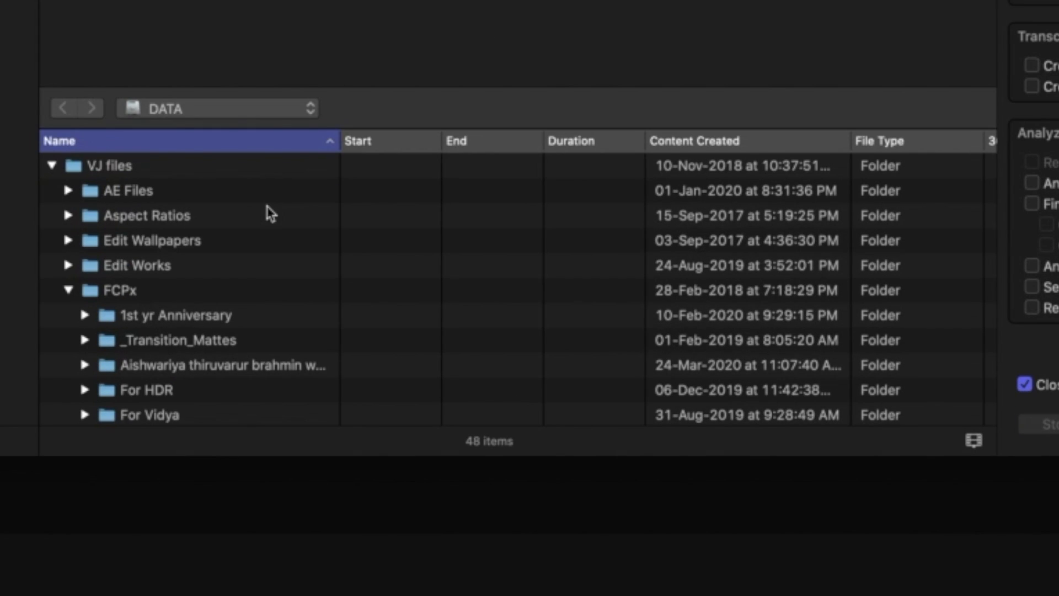
# Collapse the FCPx and VJ files folders in the import file list.
pyautogui.scroll(-5, 411, 337)
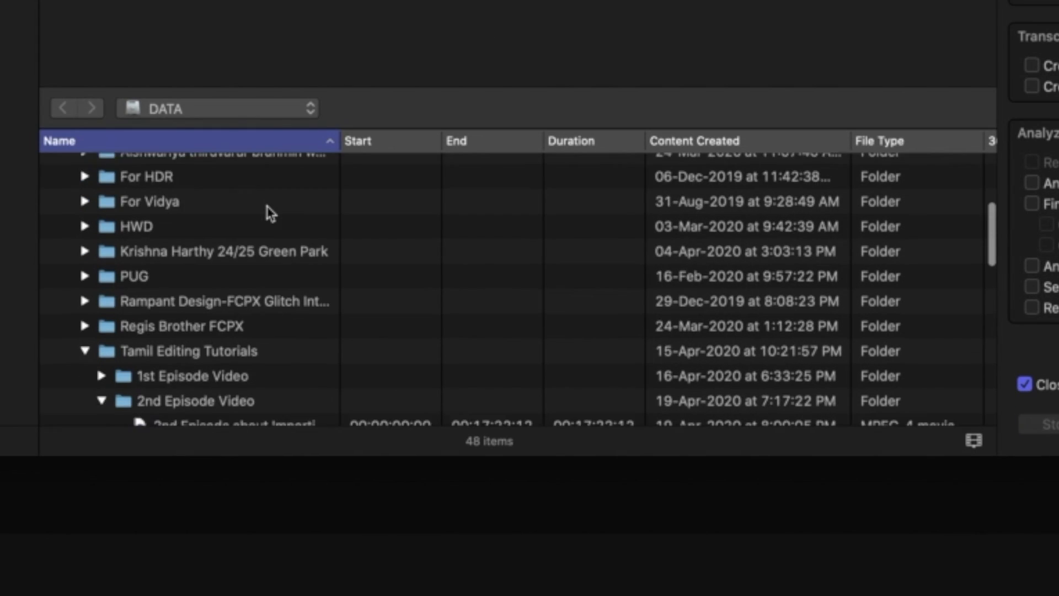
pyautogui.scroll(10, 270, 212)
pyautogui.click(70, 291)
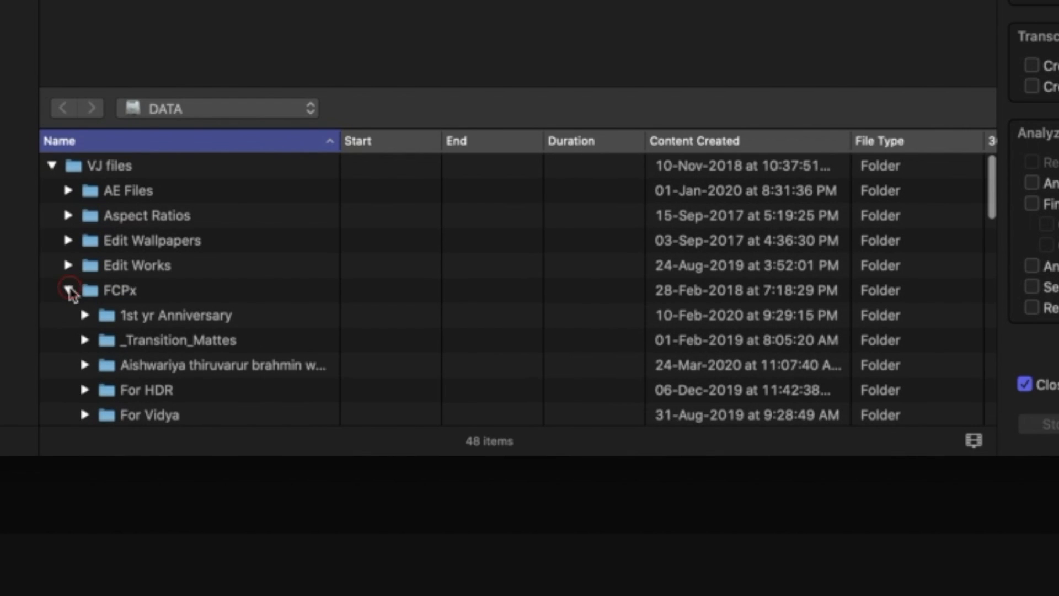
pyautogui.click(52, 165)
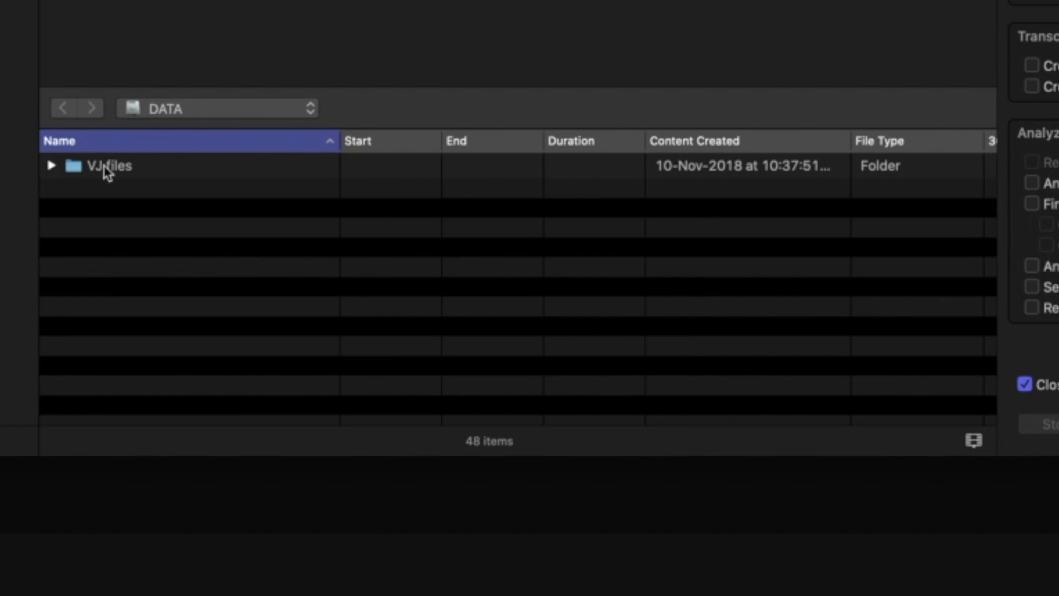
# Expand VJ files, FCPx, Tamil Editing Tutorials and 2nd Episode Video to reach the clips in its Other Elements folder.
pyautogui.click(74, 168)
pyautogui.click(51, 165)
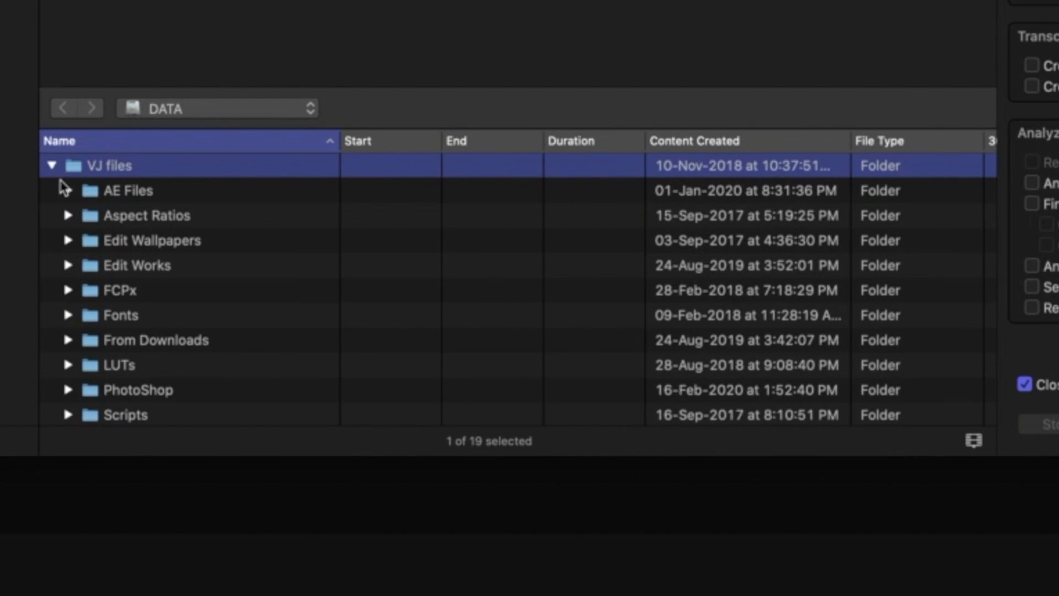
pyautogui.click(105, 290)
pyautogui.click(68, 291)
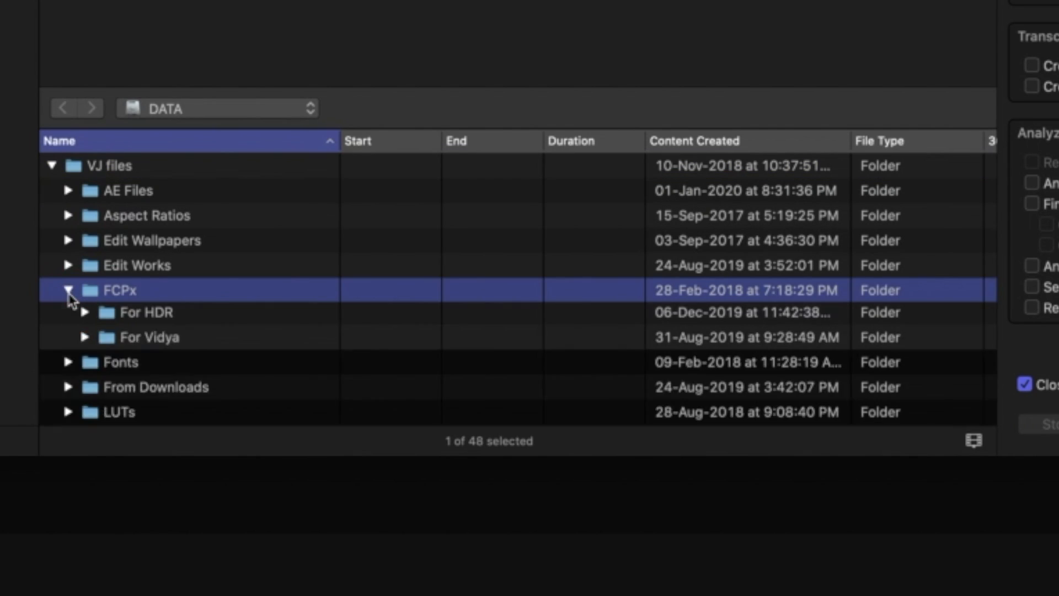
pyautogui.scroll(-8, 71, 298)
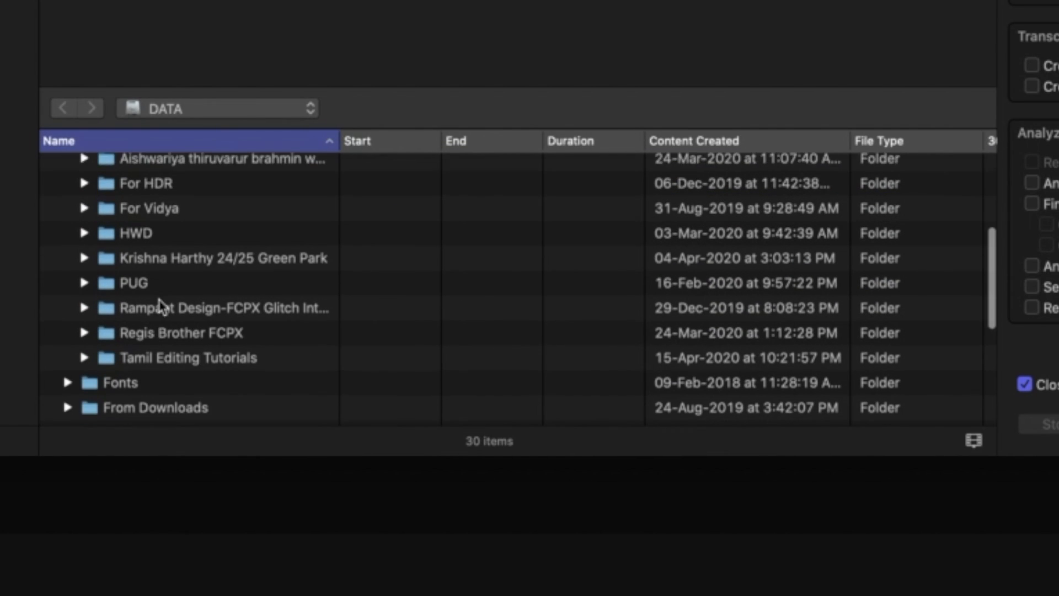
pyautogui.scroll(-1, 162, 306)
pyautogui.click(84, 336)
pyautogui.scroll(-6, 193, 329)
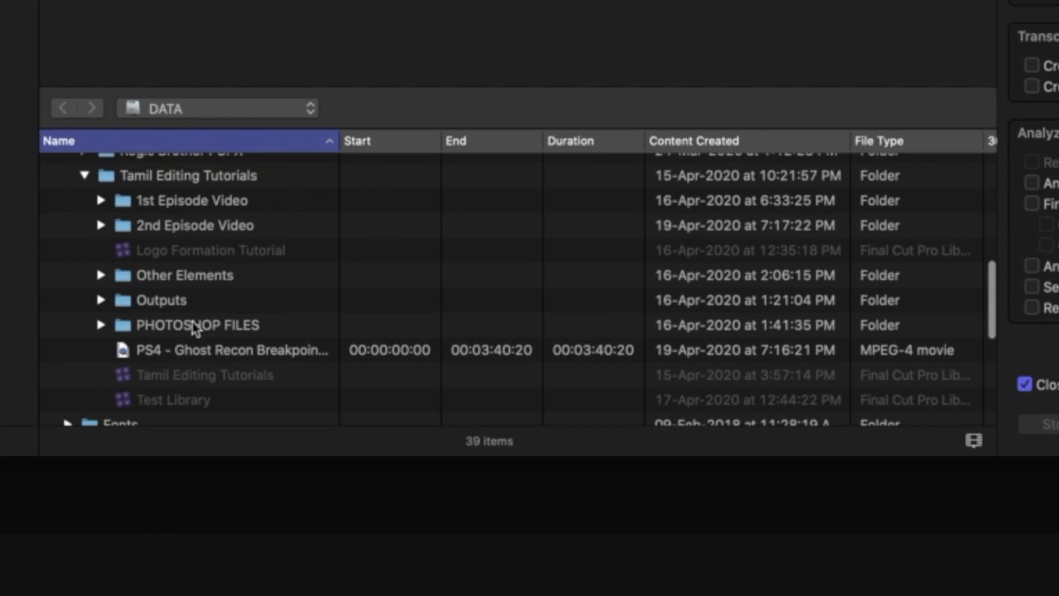
pyautogui.click(102, 226)
pyautogui.scroll(-4, 191, 273)
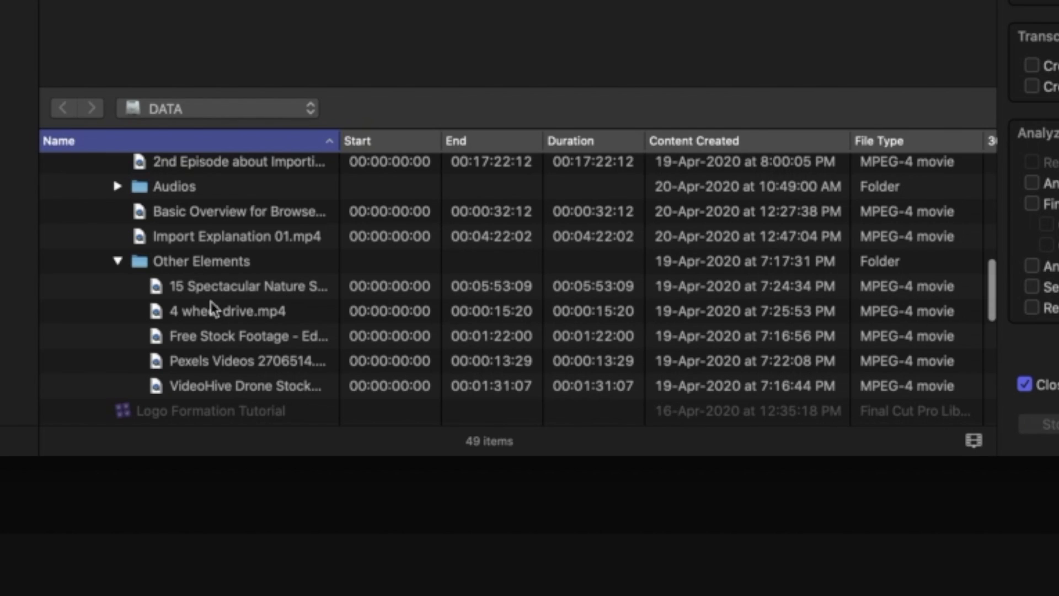
# Import all five clips of the Other Elements folder, from 15 Spectacular Nature to VideoHive Drone Stock, into Test Event.
pyautogui.click(206, 288)
pyautogui.keyDown('shift'); pyautogui.click(221, 386); pyautogui.keyUp('shift')
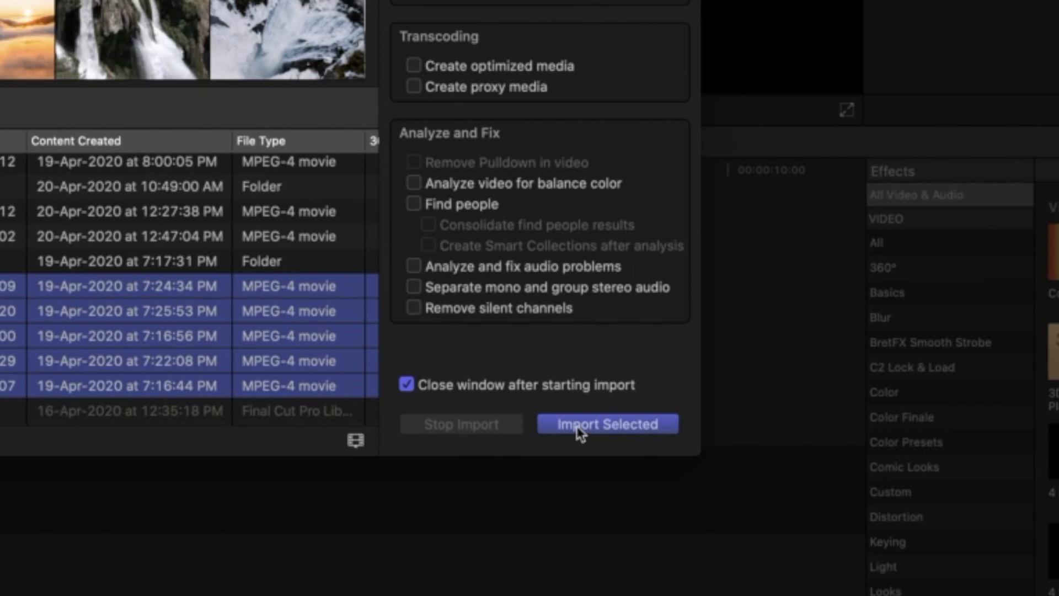
pyautogui.click(579, 425)
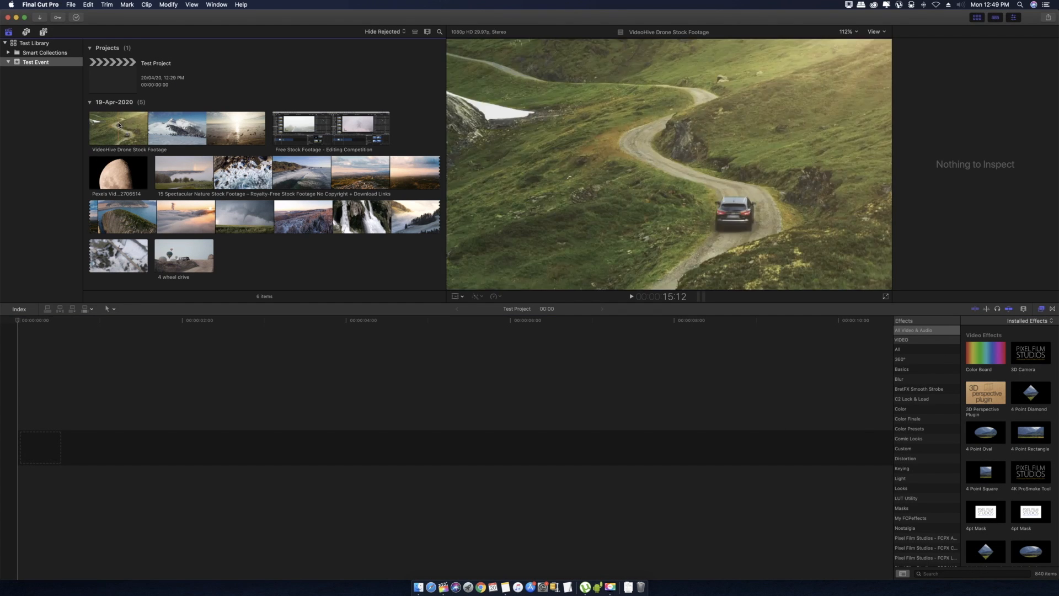
# Switch the browser's clip filter to All Clips and back to Hide Rejected.
pyautogui.click(383, 32)
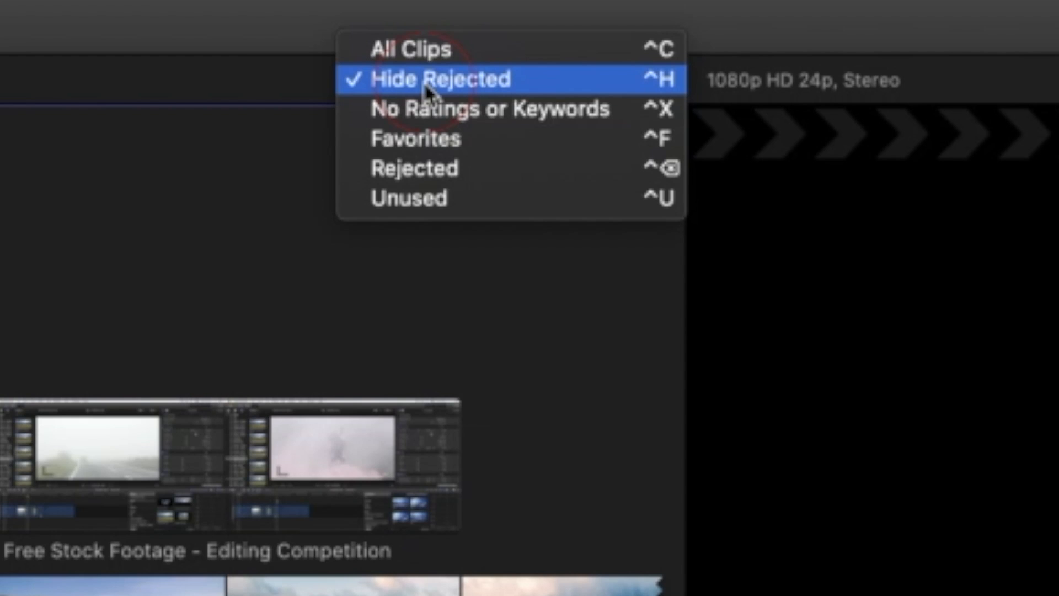
pyautogui.click(415, 60)
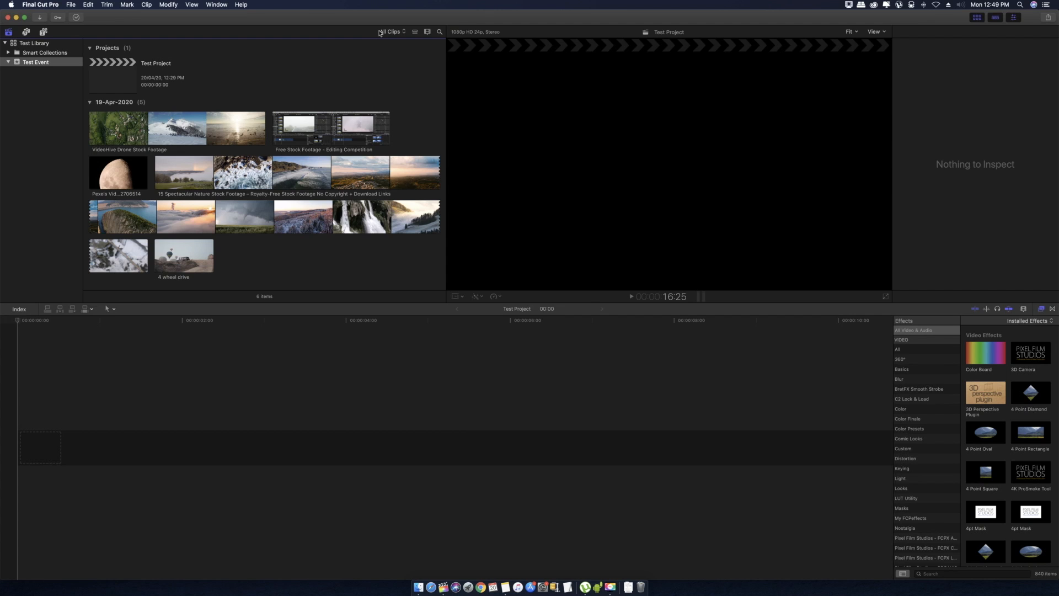
pyautogui.click(380, 33)
pyautogui.click(392, 39)
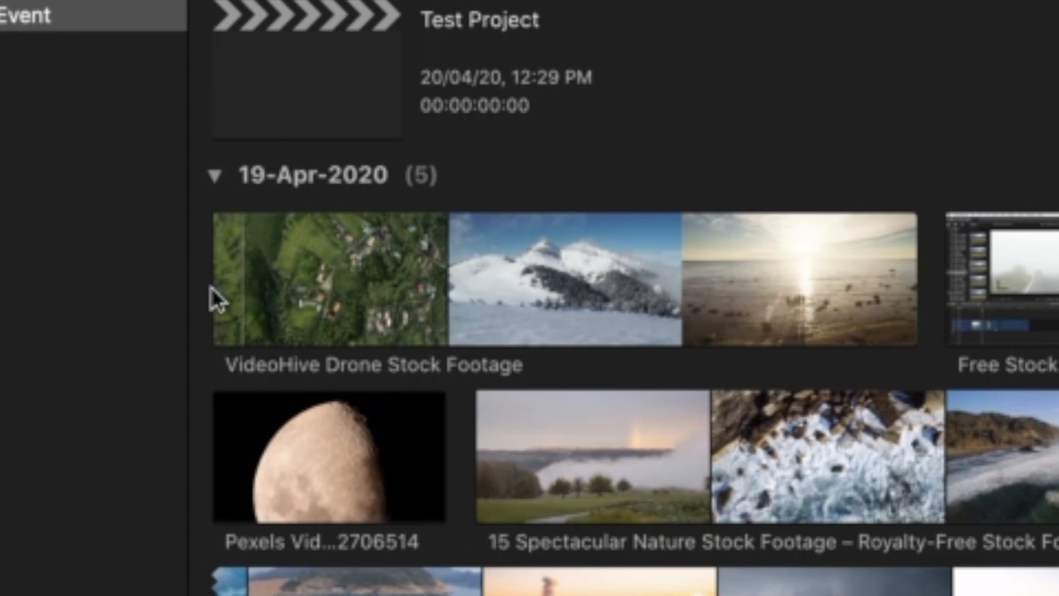
# Mark a short range near the start of the VideoHive Drone Stock Footage clip and reject it.
pyautogui.press('i')
pyautogui.press('o')
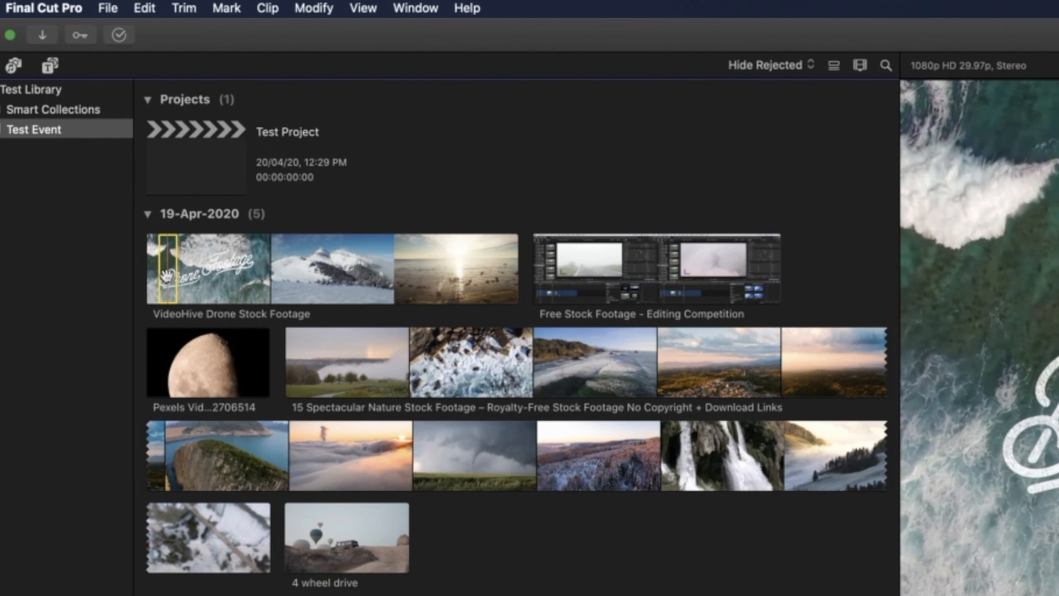
pyautogui.press('Delete')
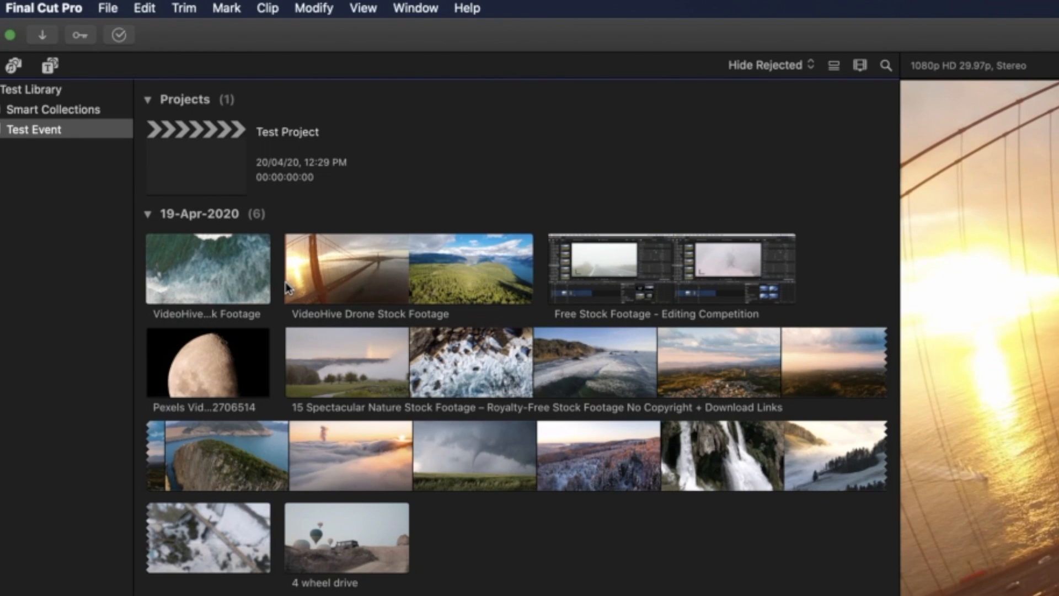
# Show all clips in the browser and examine the rejected range of the VideoHive Drone Stock Footage clip at closer zoom.
pyautogui.click(769, 66)
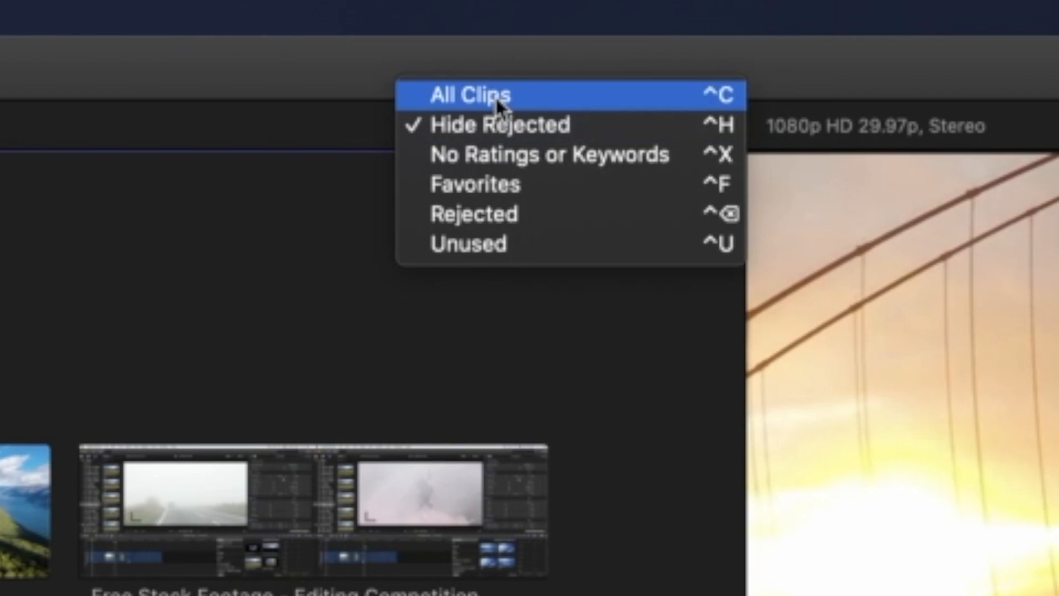
pyautogui.click(495, 96)
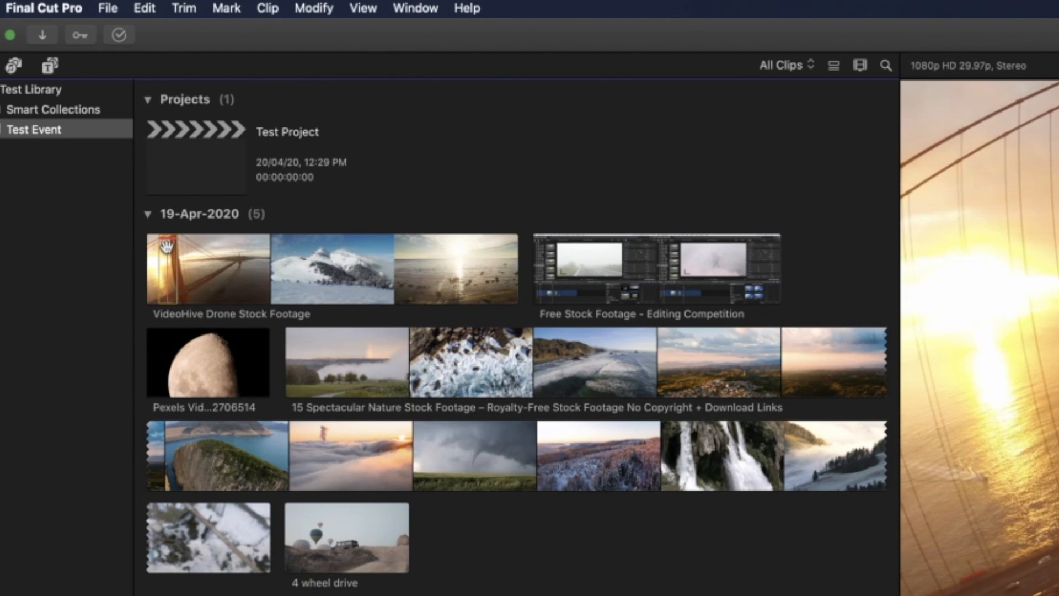
pyautogui.press('super+equal')
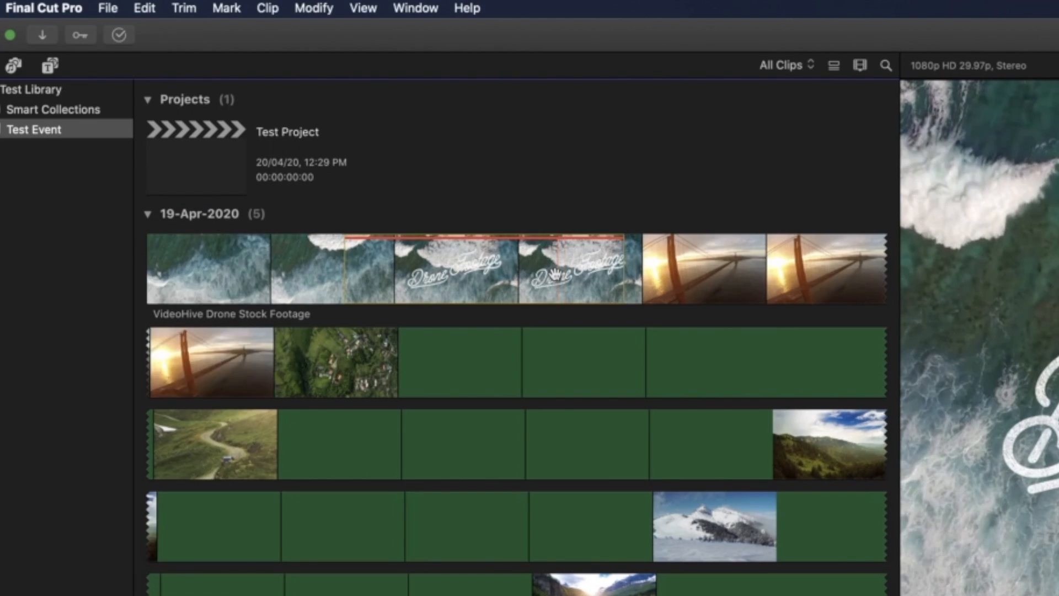
pyautogui.press('super+minus')
pyautogui.press('super+minus')
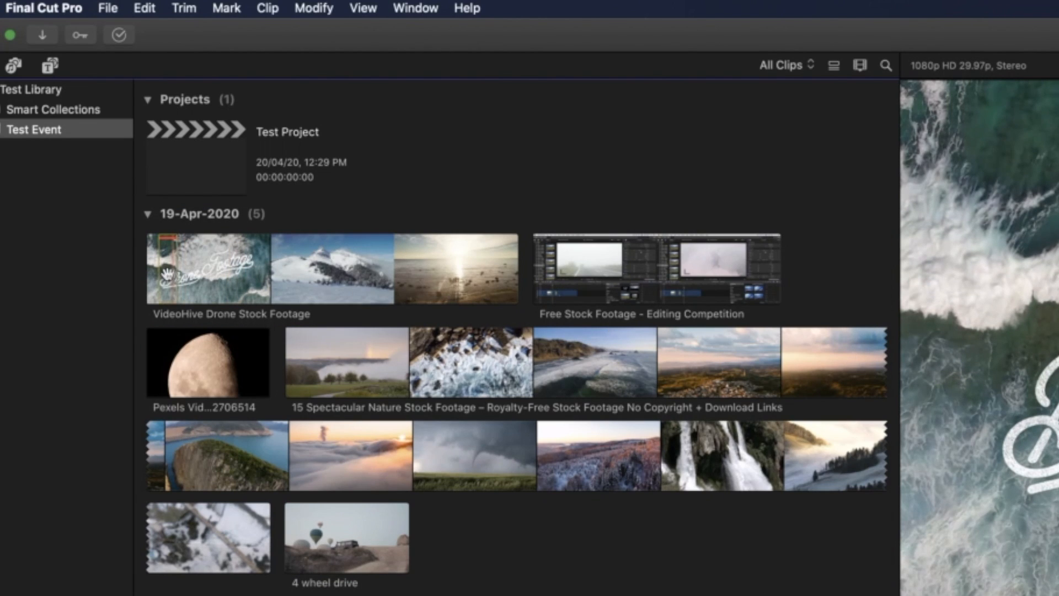
# Switch the browser's clip filter to Hide Rejected and finally to No Ratings or Keywords.
pyautogui.click(773, 68)
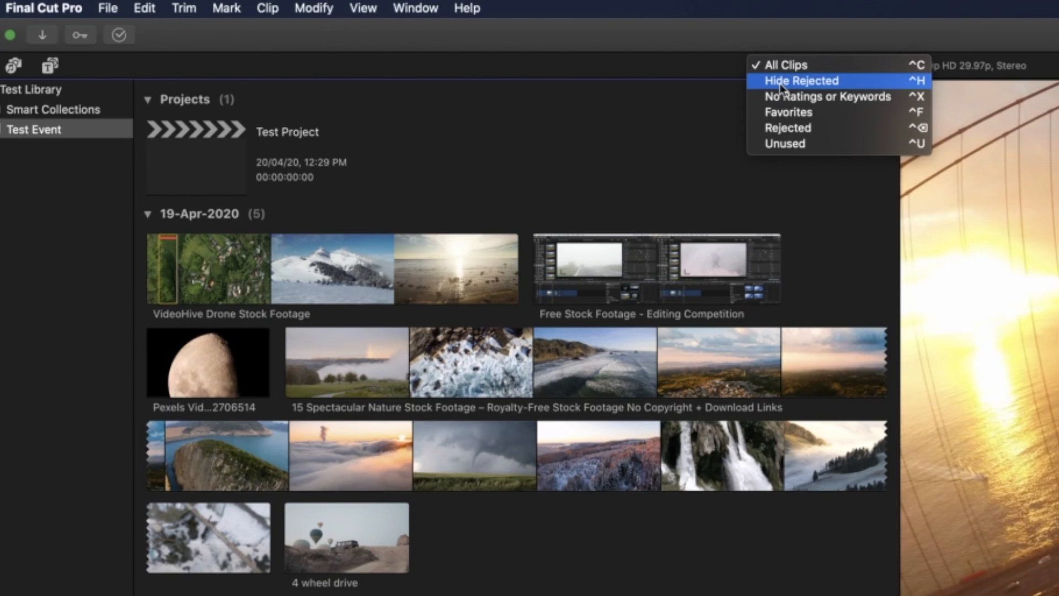
pyautogui.click(782, 82)
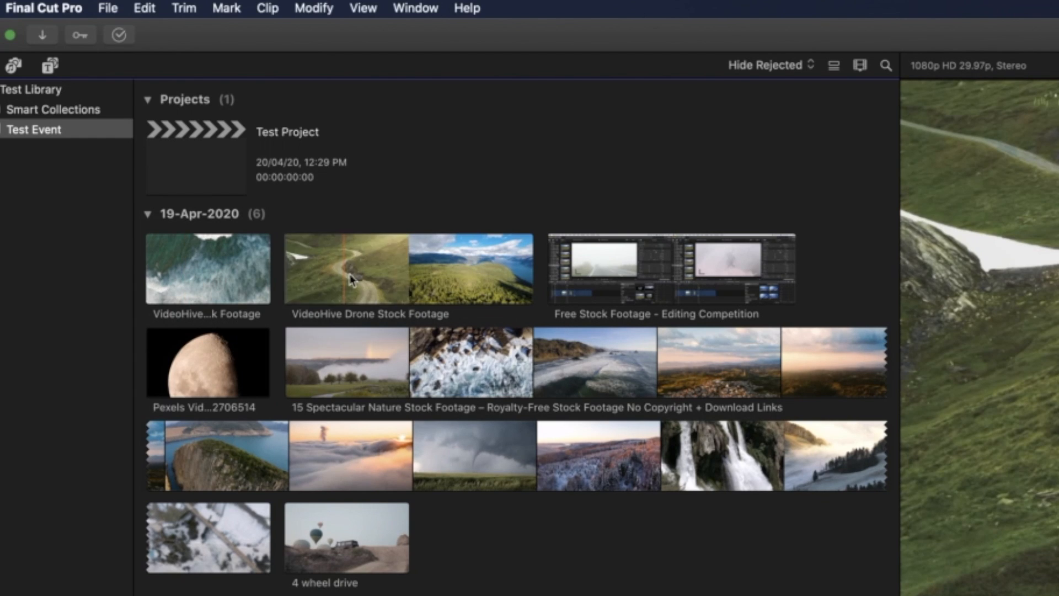
pyautogui.click(764, 66)
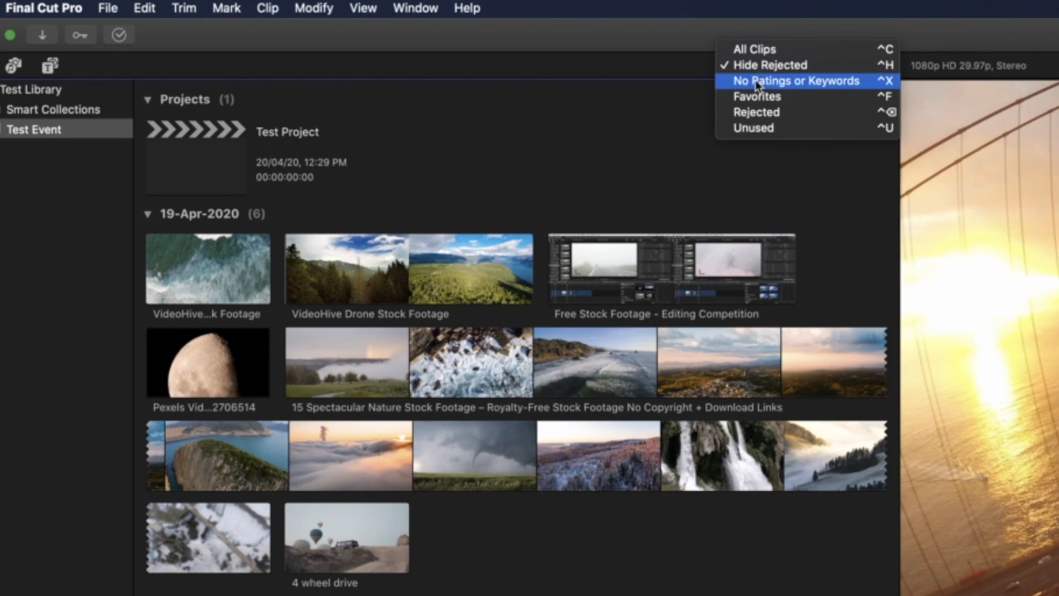
pyautogui.click(809, 82)
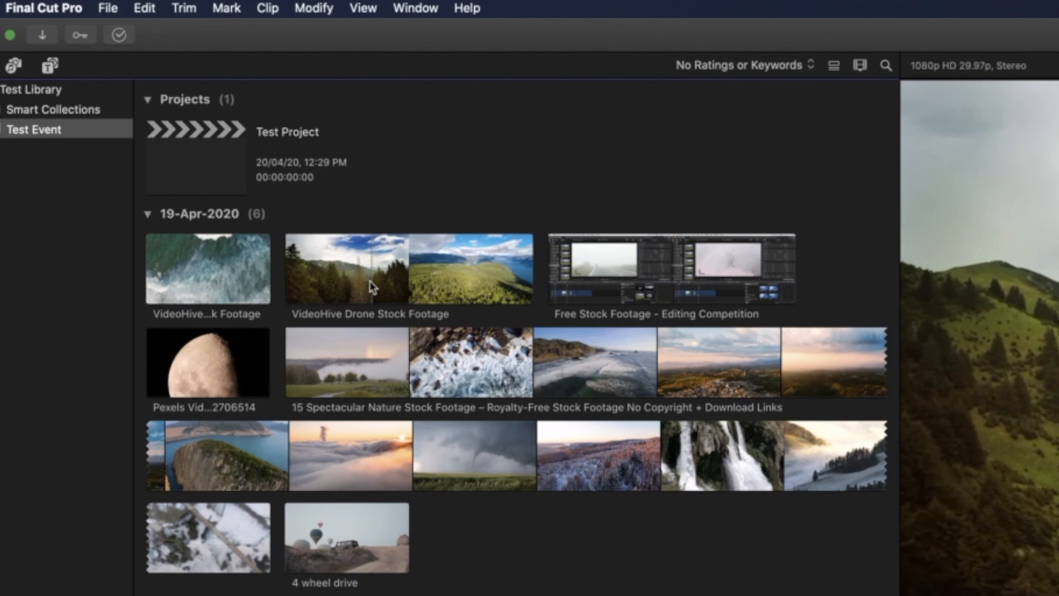
# Mark a range of about 7 seconds over the beach shot in the second VideoHive Drone Stock Footage segment.
pyautogui.press('i')
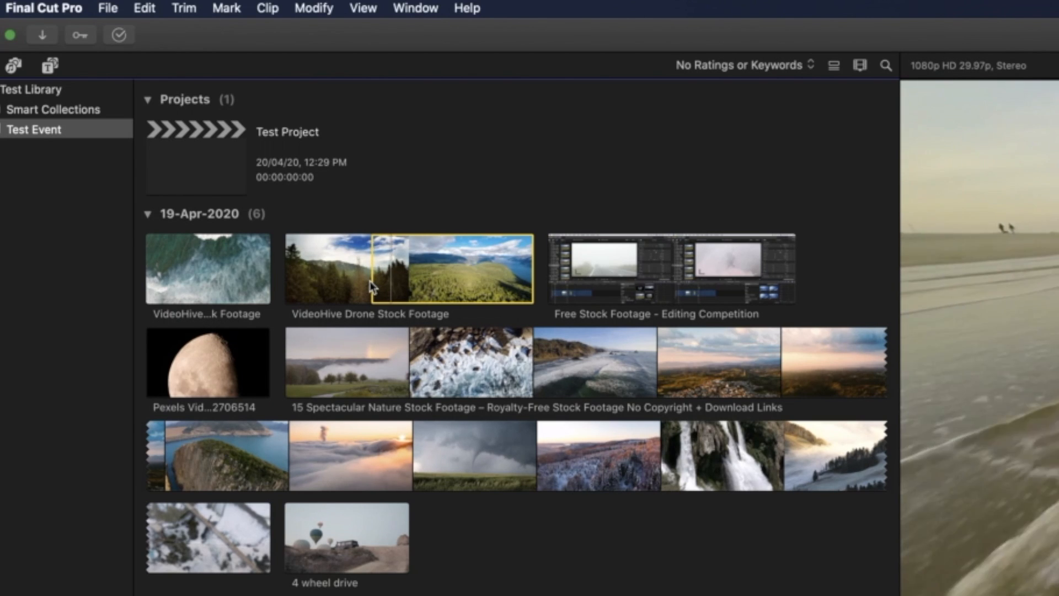
pyautogui.press('Left')
pyautogui.press('Left')
pyautogui.press('Left')
pyautogui.press('Left')
pyautogui.press('Left')
pyautogui.press('Left')
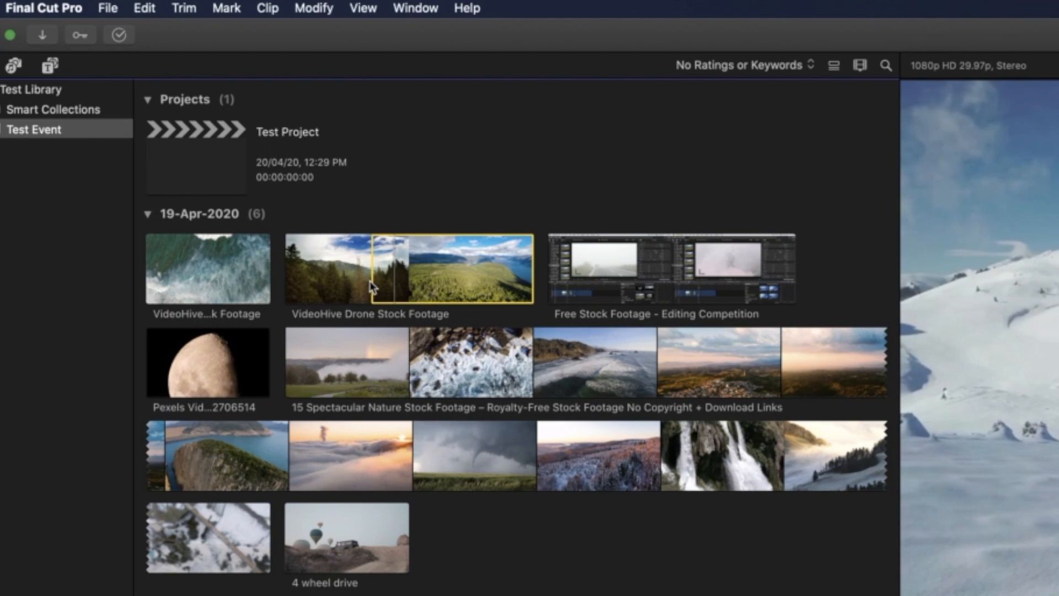
pyautogui.press('o')
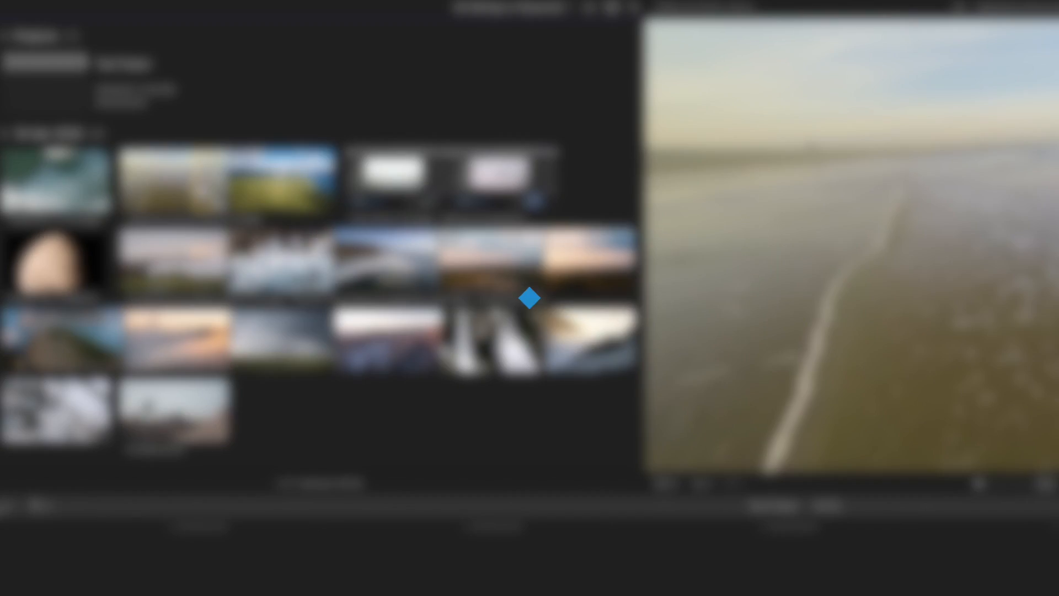
# Assign the keyword Beach to the marked VideoHive Drone Stock Footage range and close the Keyword Editor.
pyautogui.press('super+k')
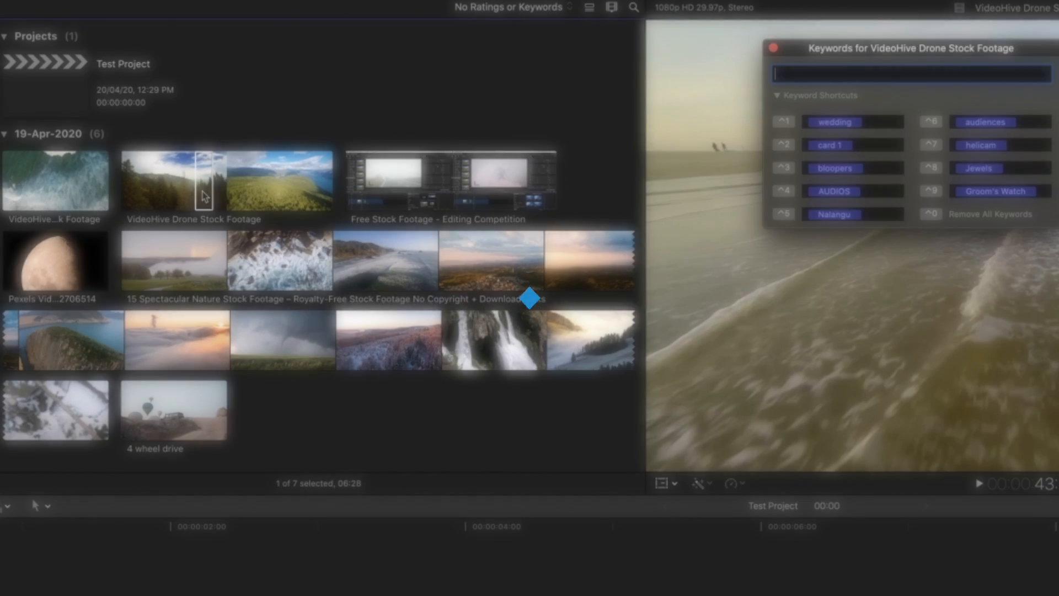
pyautogui.press('super+k')
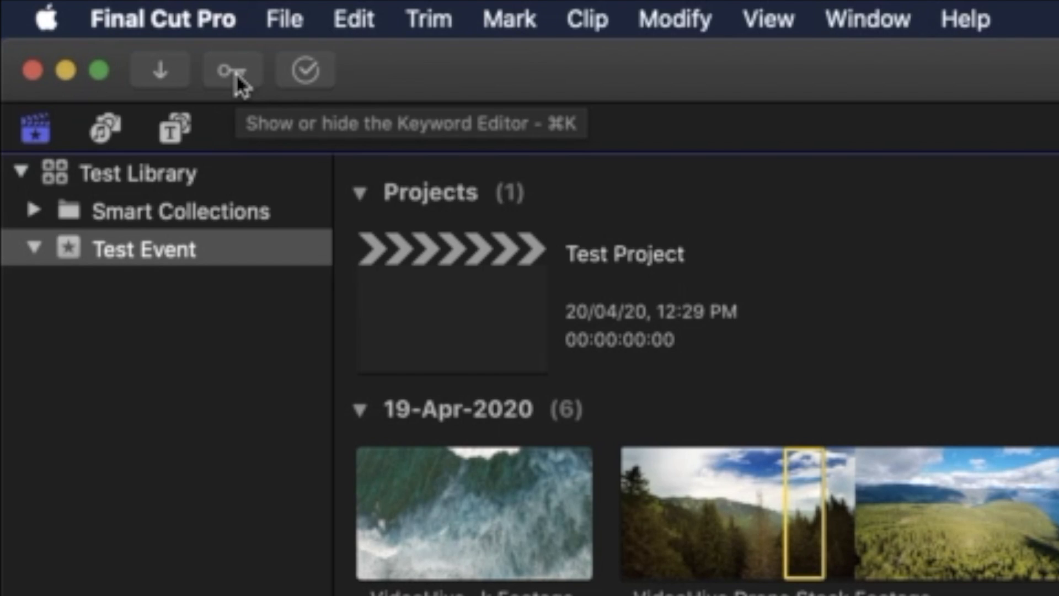
pyautogui.click(234, 72)
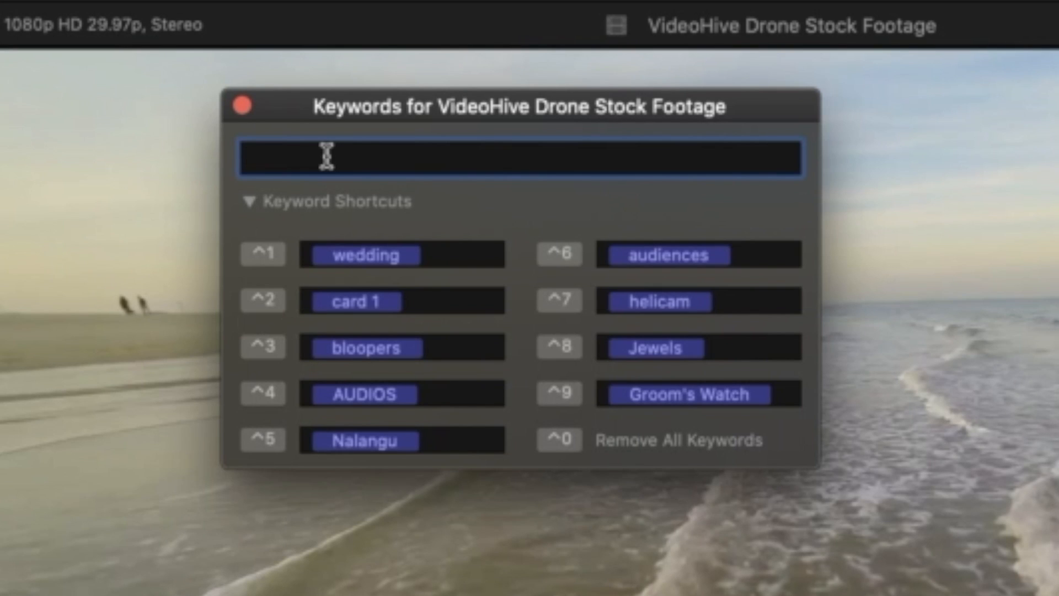
pyautogui.write('Bea')
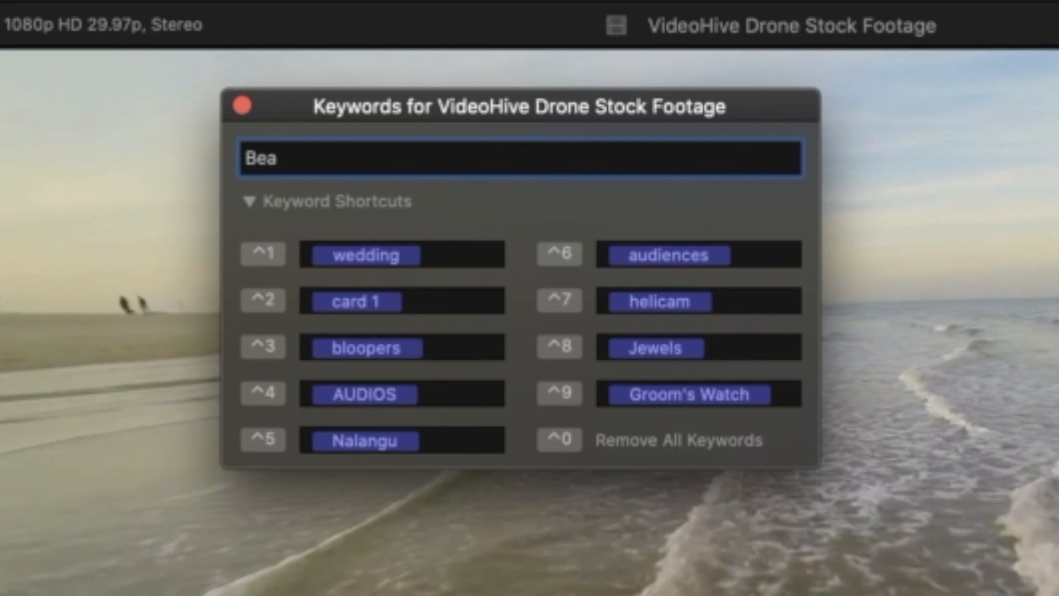
pyautogui.write('ch')
pyautogui.press('Return')
pyautogui.click(519, 55)
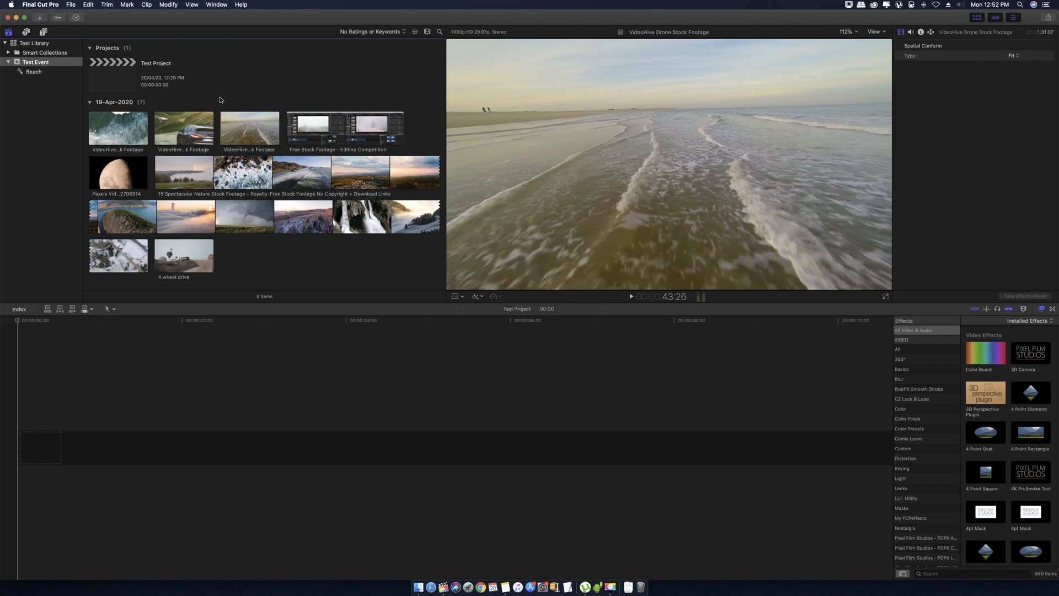
# Switch the browser's clip filter to All Clips and back to No Ratings or Keywords.
pyautogui.click(359, 32)
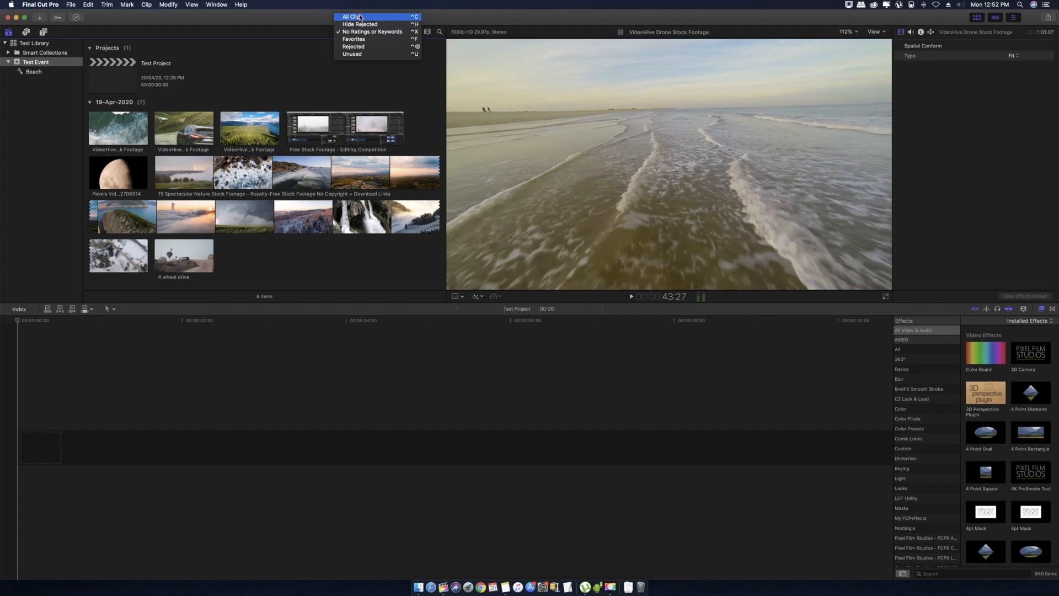
pyautogui.click(346, 26)
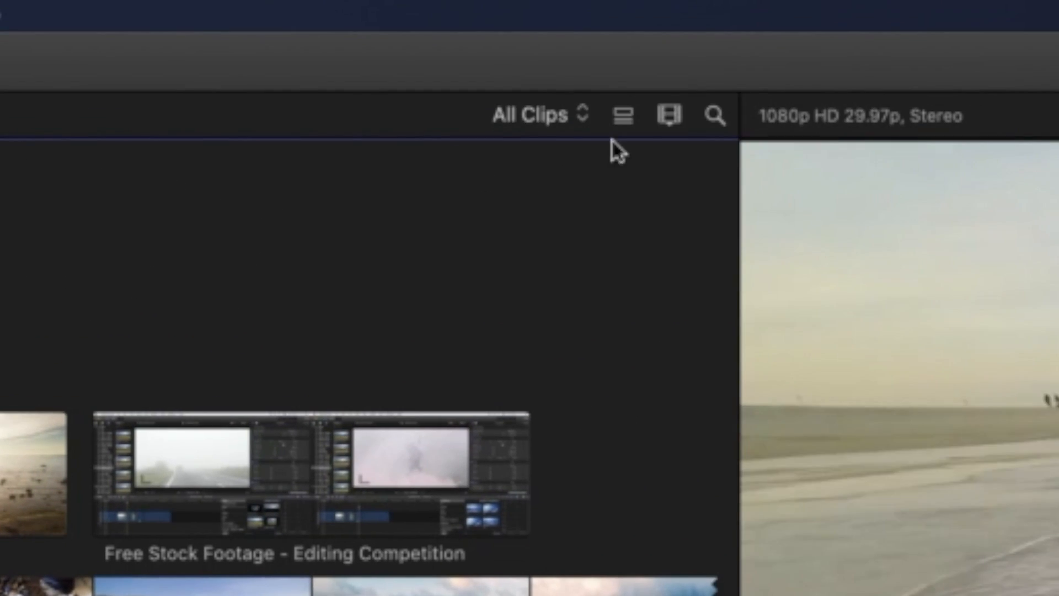
pyautogui.click(557, 124)
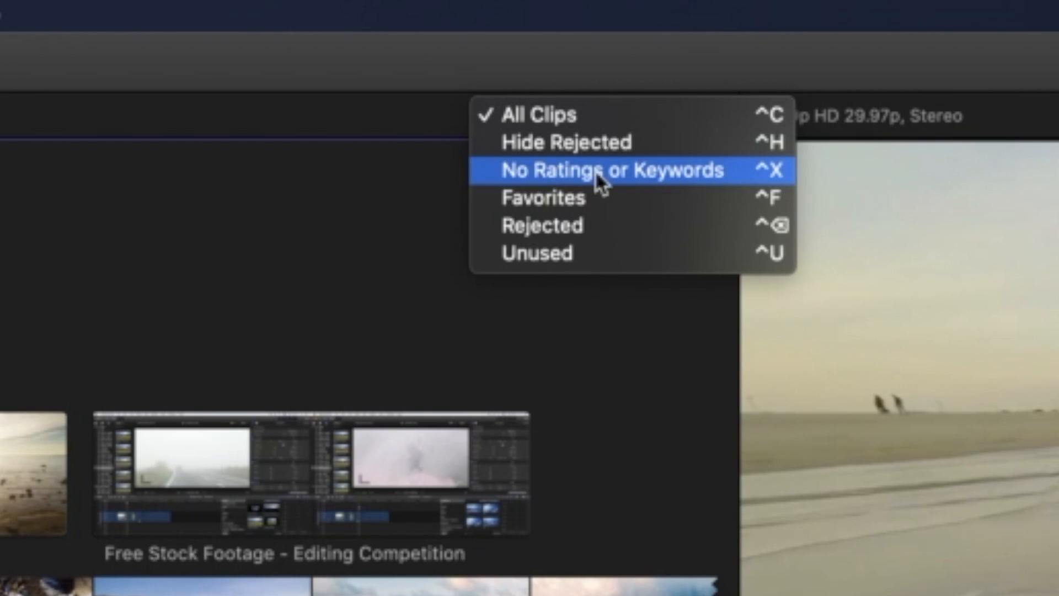
pyautogui.click(657, 174)
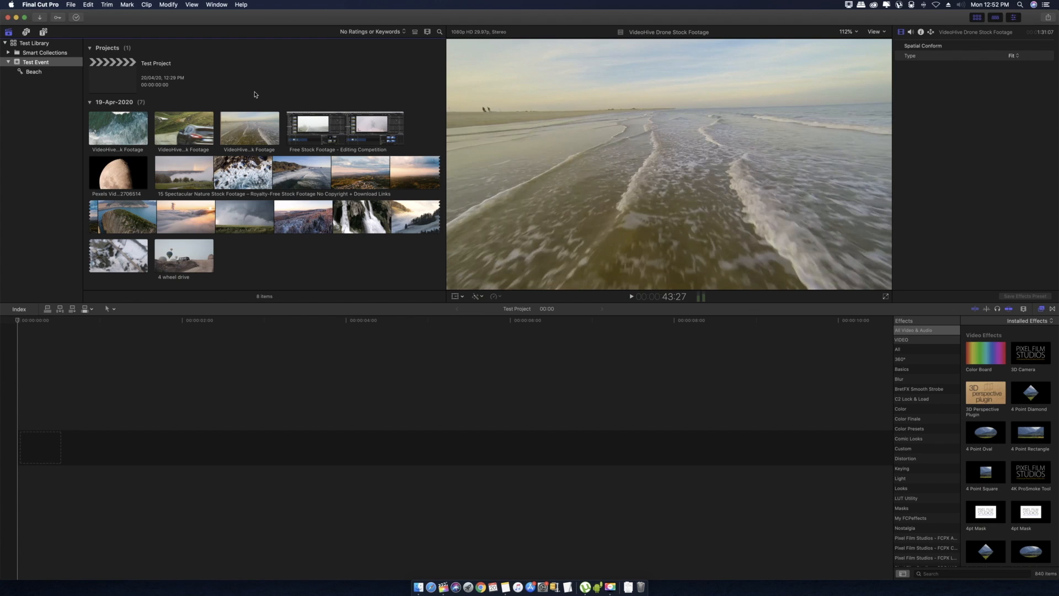
# Mark about 11 seconds around the rocky surf shot in the 15 Spectacular Nature clip and assign it the keyword sea waves.
pyautogui.click(205, 177)
pyautogui.press('space')
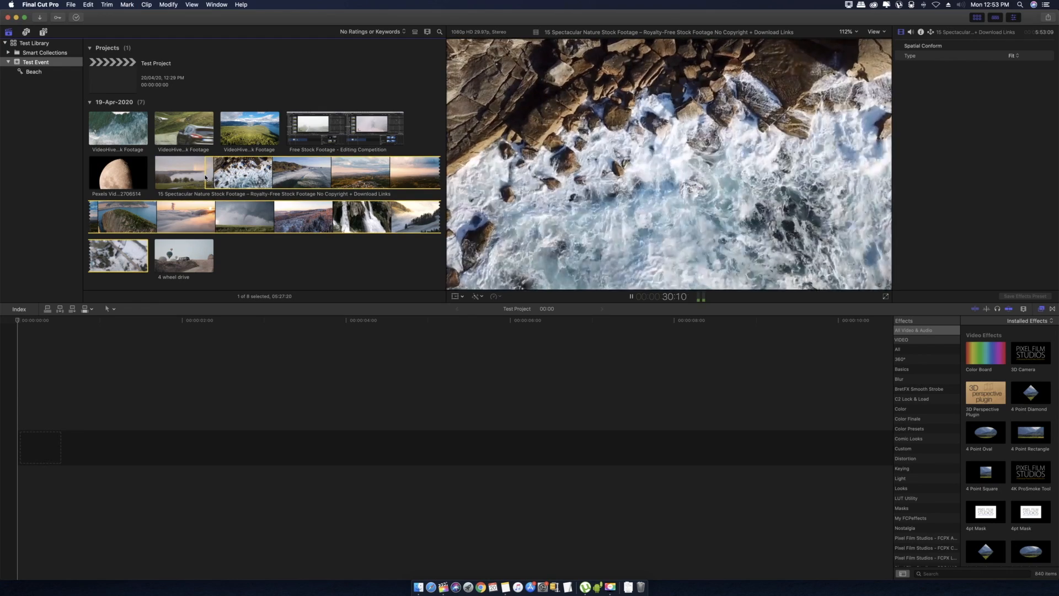
pyautogui.press('o')
pyautogui.press('space')
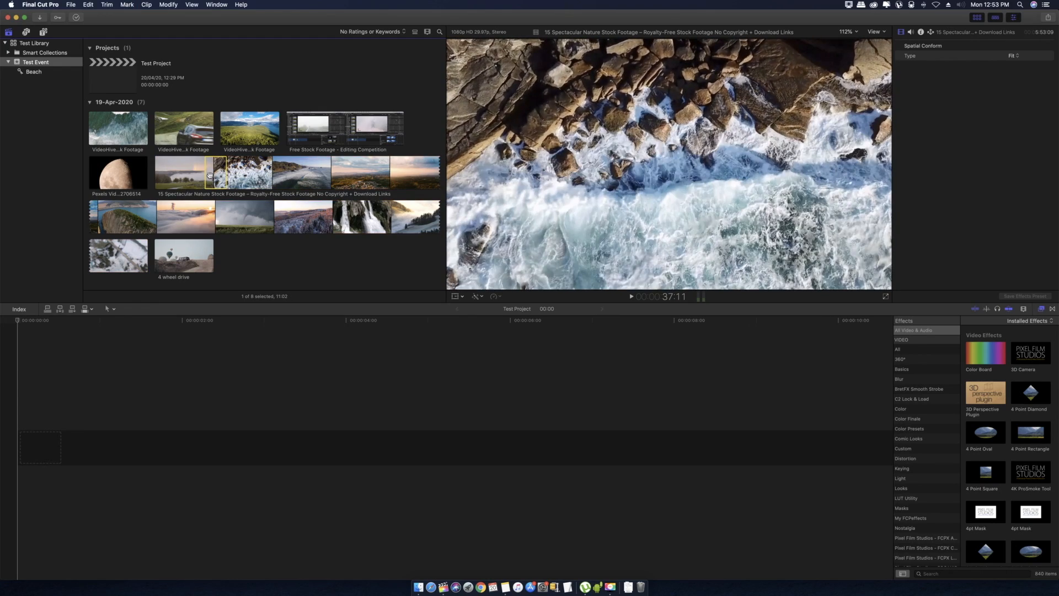
pyautogui.press('super+k')
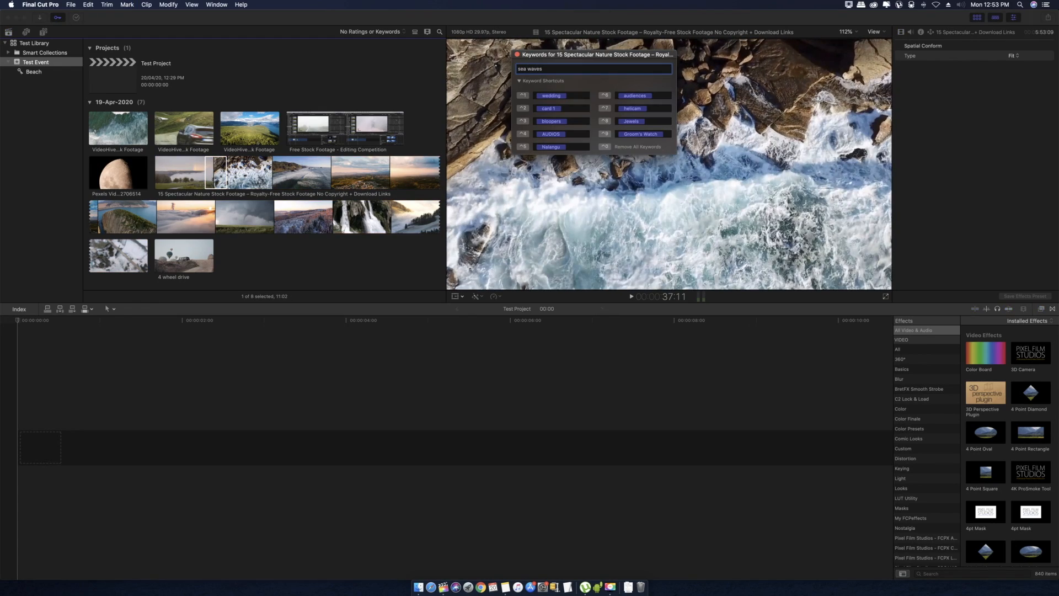
pyautogui.press('Return')
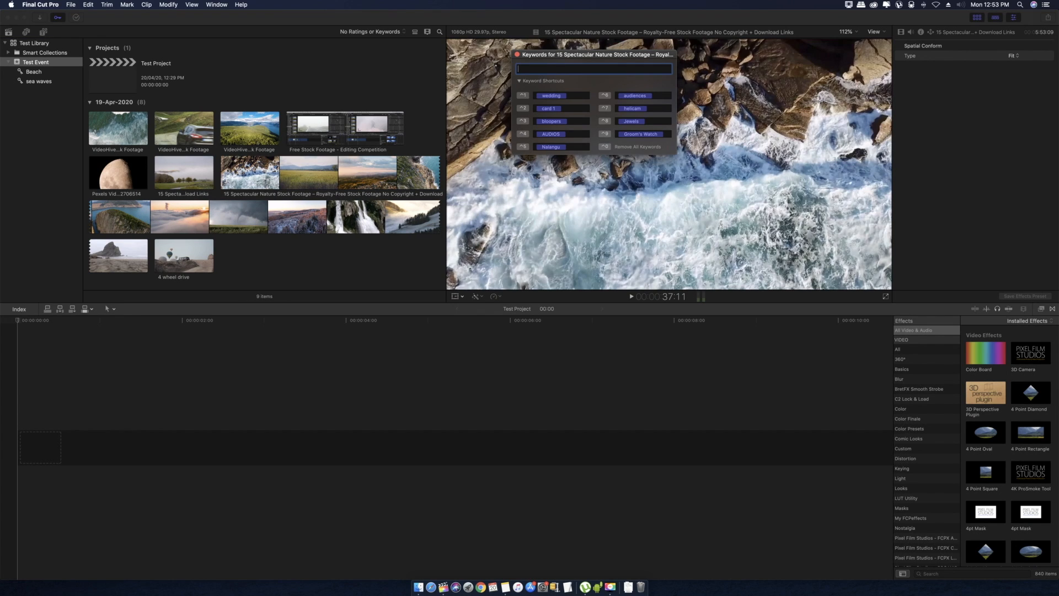
pyautogui.click(518, 54)
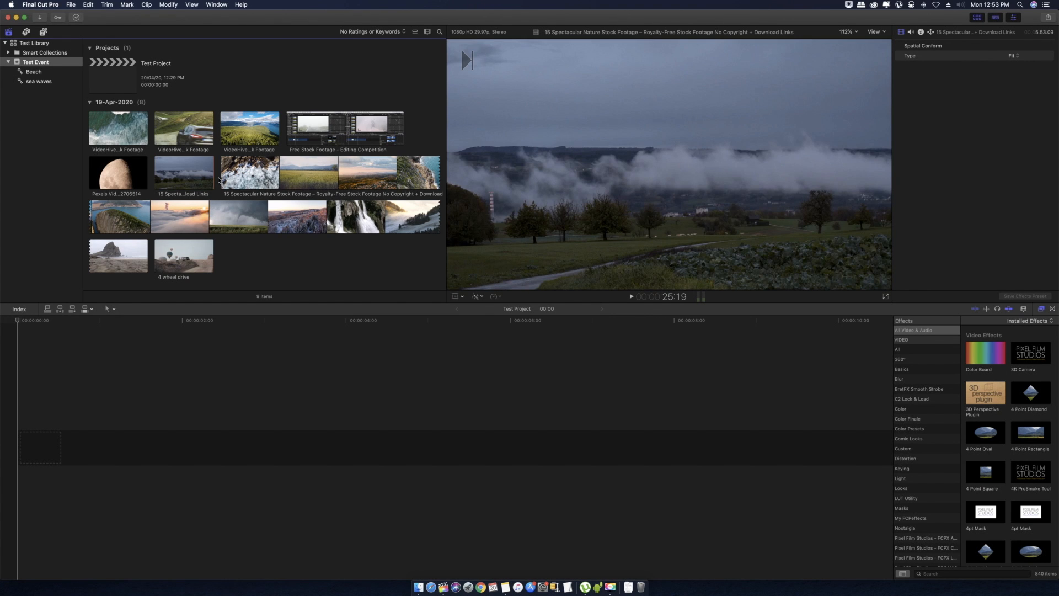
# Set the browser's clip filter to All Clips and look through the other filter options.
pyautogui.click(399, 32)
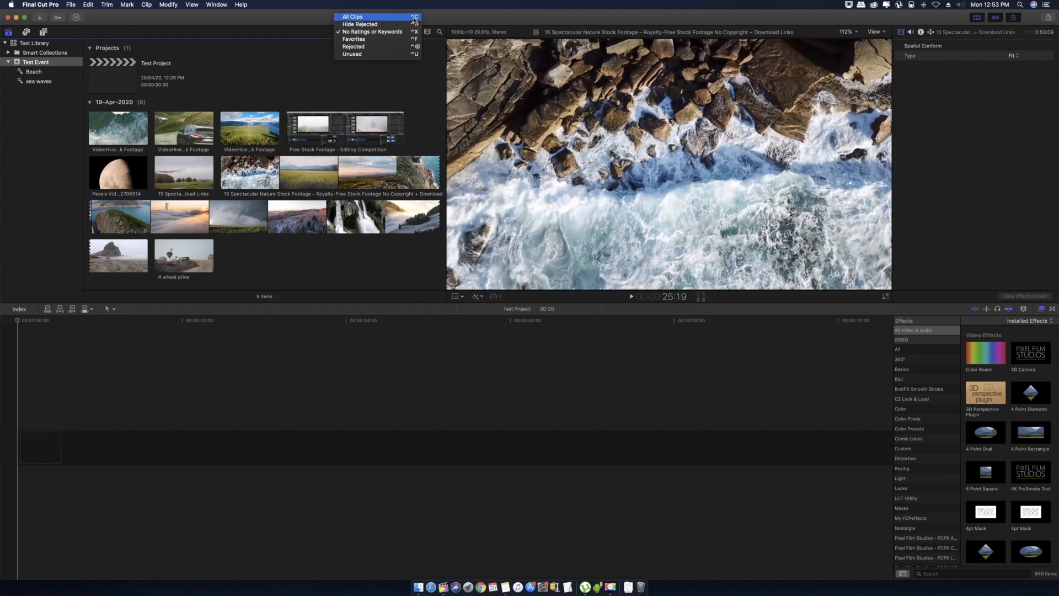
pyautogui.click(403, 63)
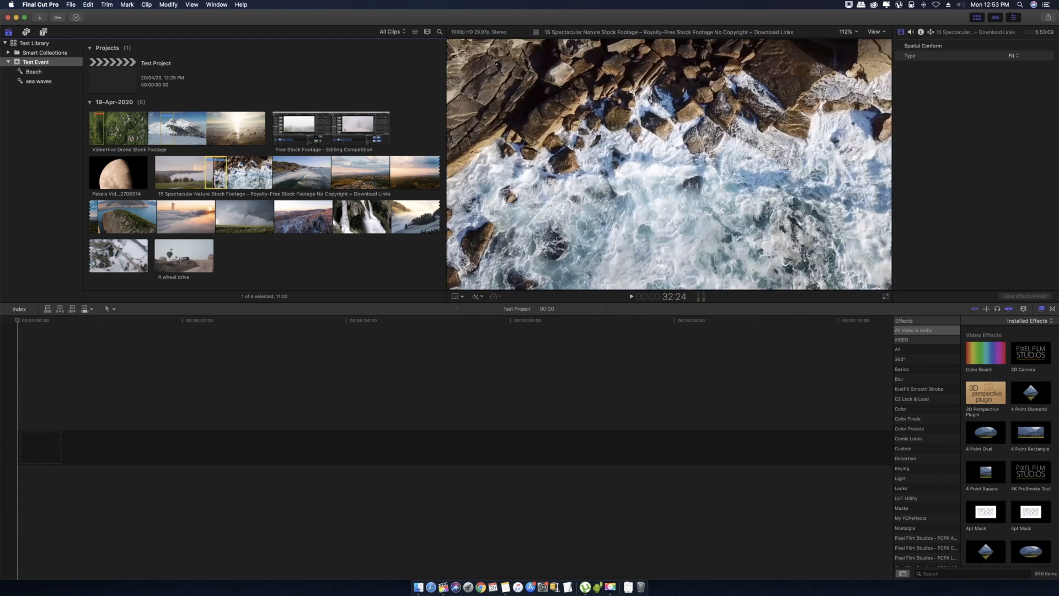
pyautogui.click(392, 31)
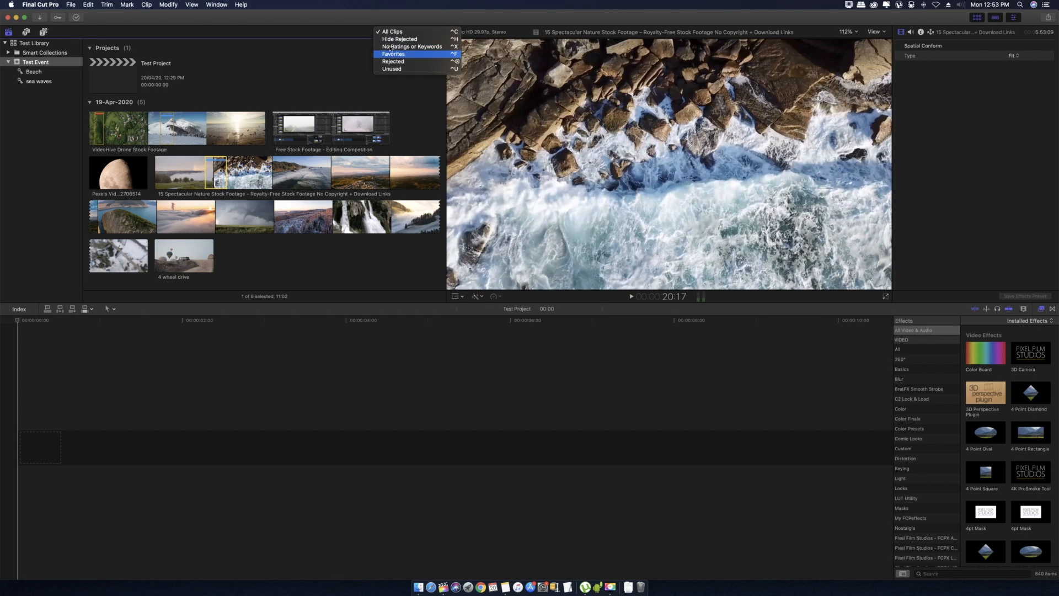
pyautogui.click(361, 32)
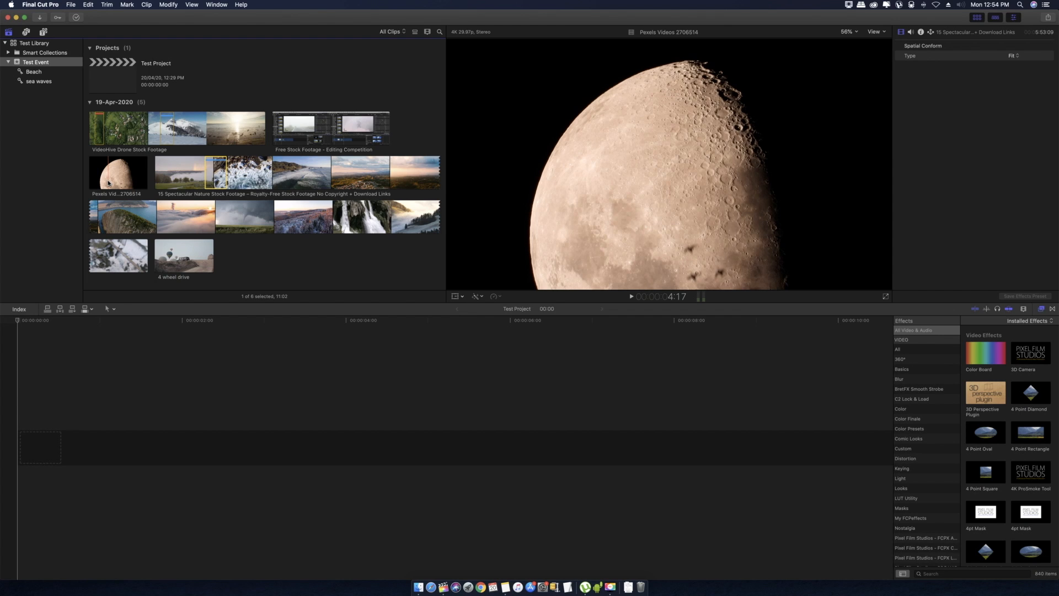
# Mark a short range in the first half of the Pexels Videos 2706514 moon clip and rate it as a favorite.
pyautogui.click(108, 183)
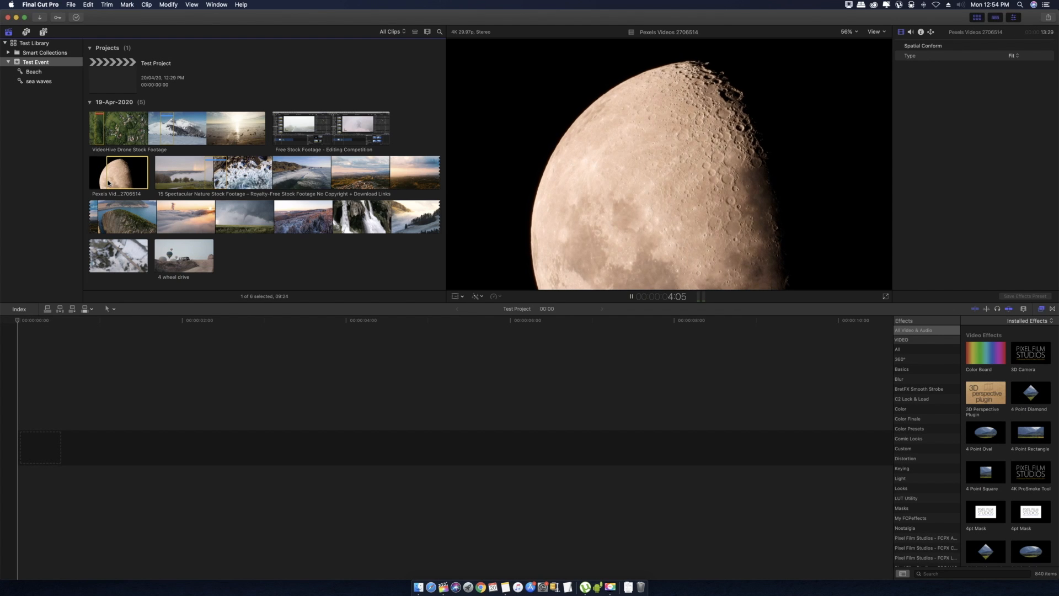
pyautogui.press('space')
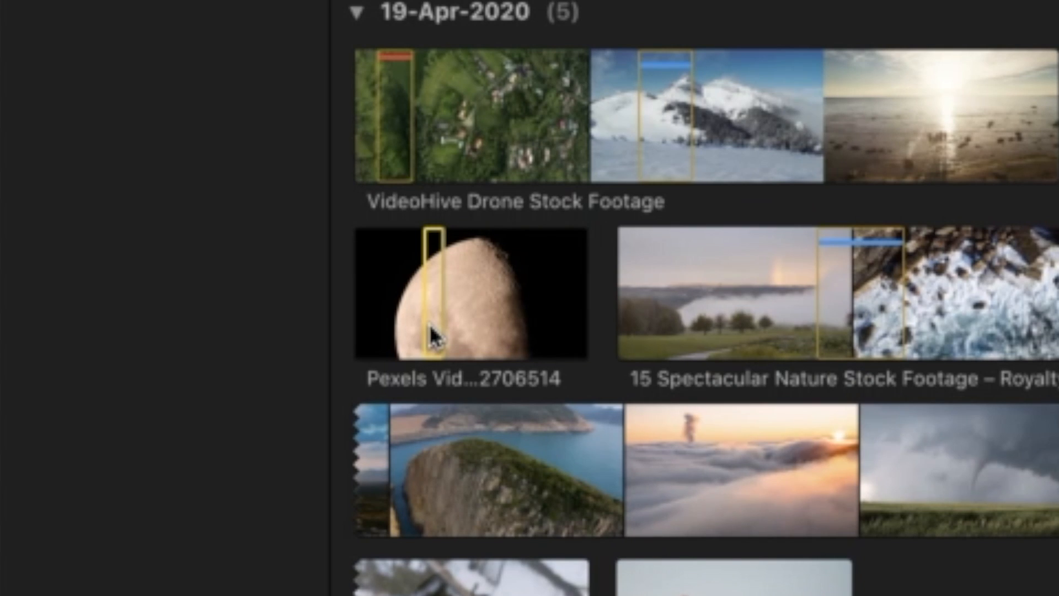
pyautogui.press('f')
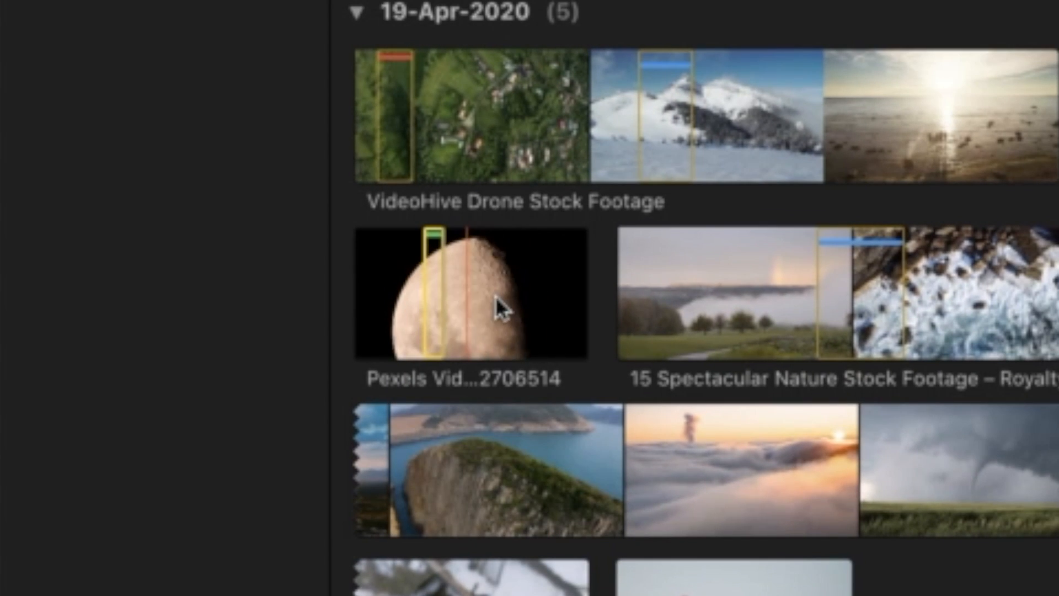
# Mark a second range of about 2 seconds in the latter part of the moon clip and rate it as a favorite.
pyautogui.press('i')
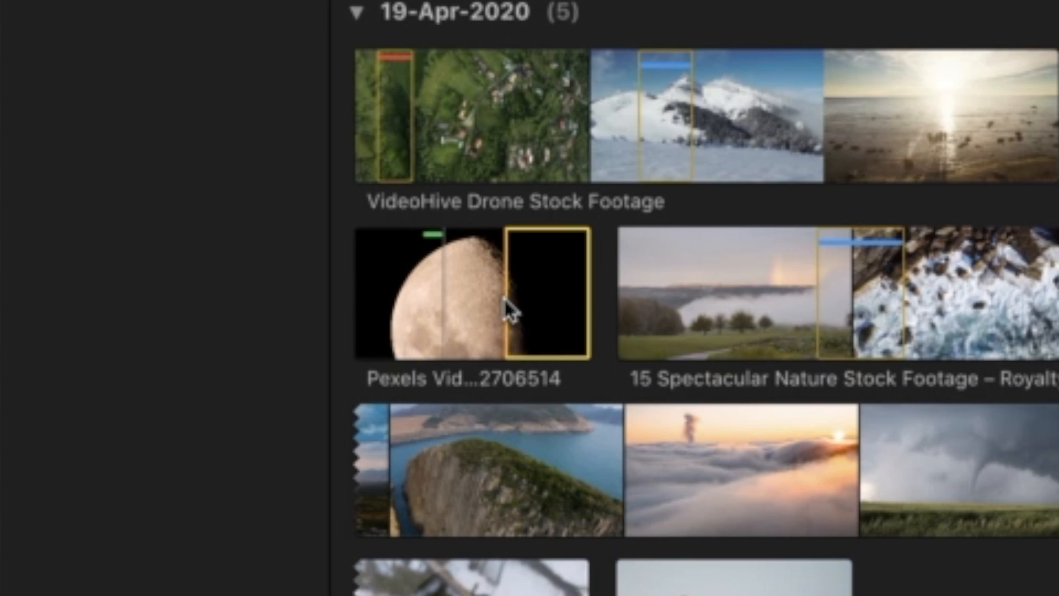
pyautogui.press('space')
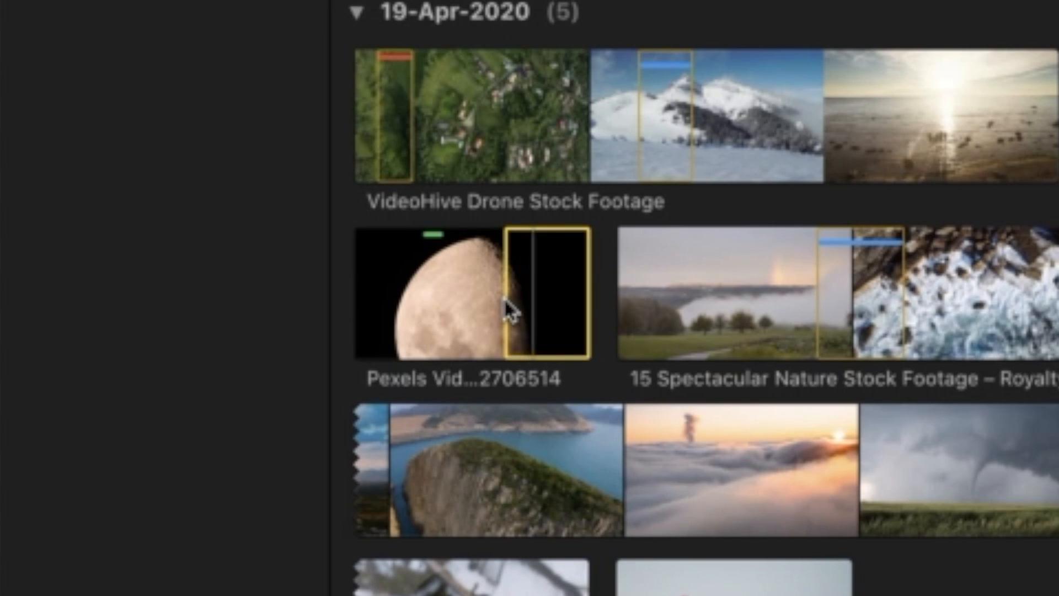
pyautogui.press('o')
pyautogui.press('f')
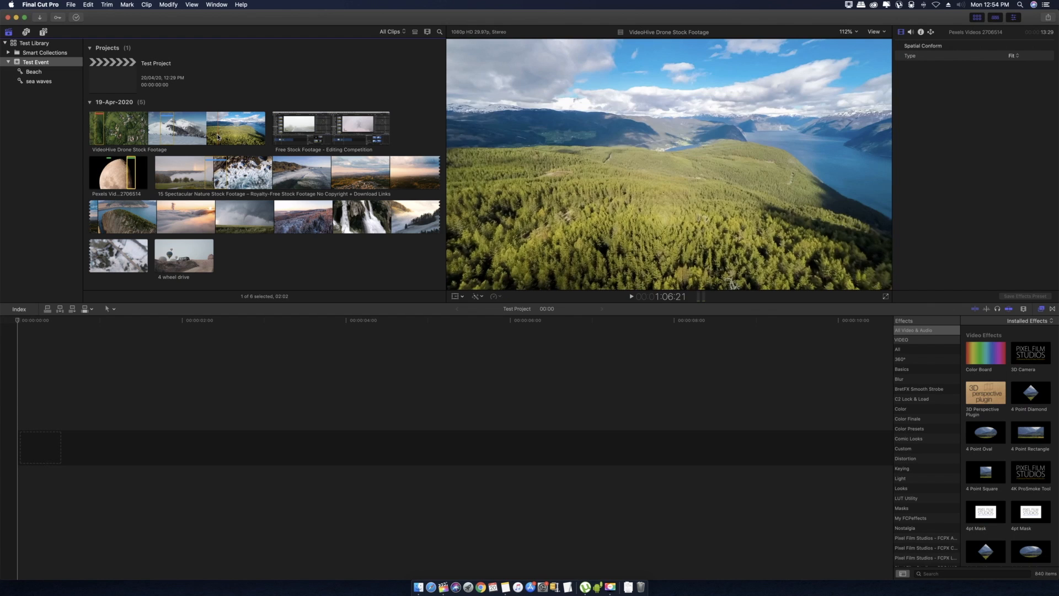
# Mark a short range on the forested fjord shot in the VideoHive Drone Stock Footage clip and rate it as a favorite.
pyautogui.click(218, 137)
pyautogui.press('space')
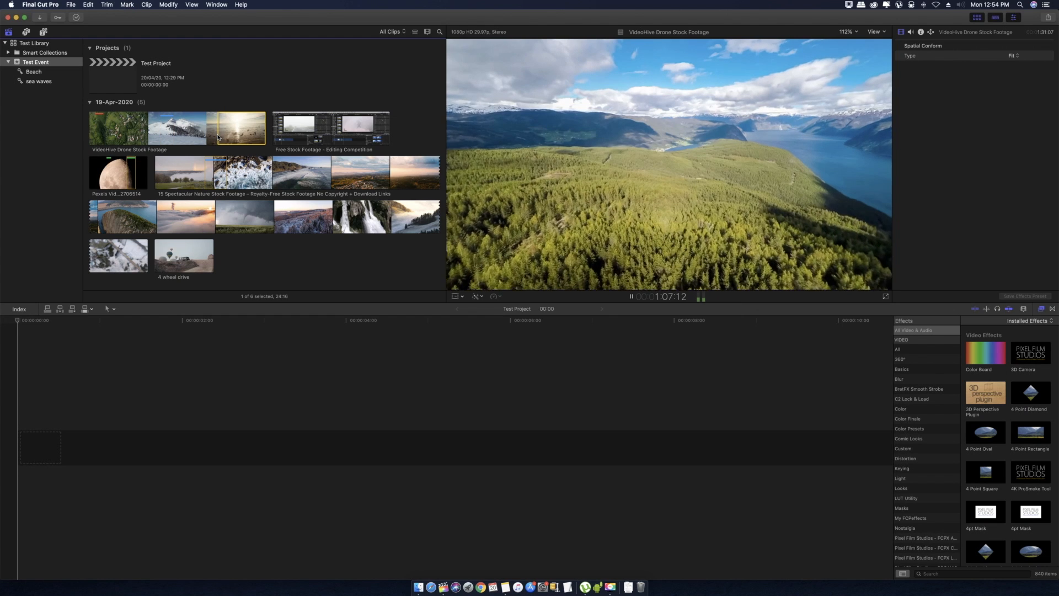
pyautogui.press('space')
pyautogui.press('o')
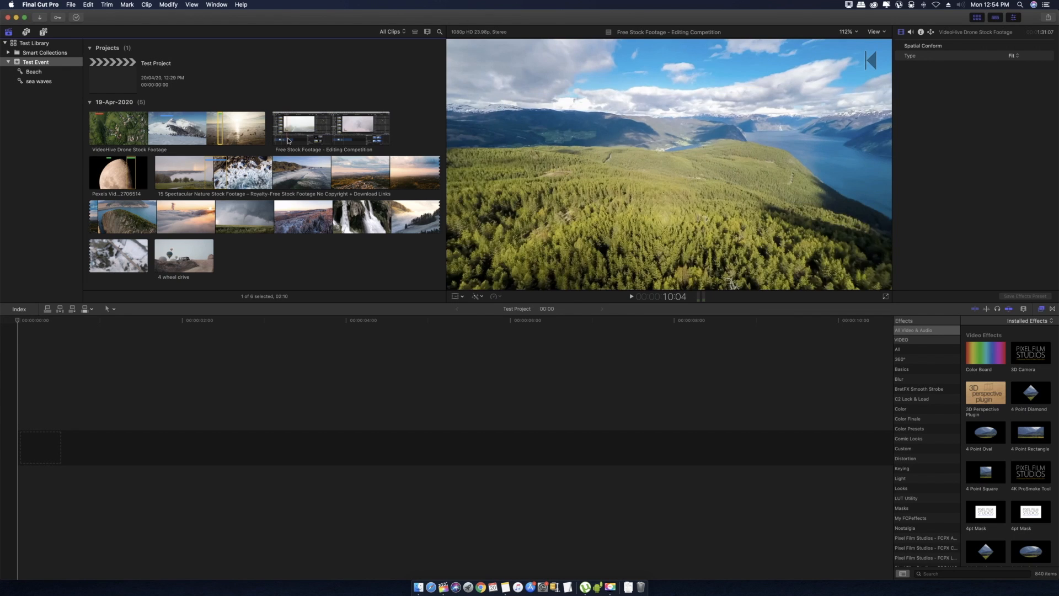
# Mark about 3 seconds of the wheat field shot and a short coastline range in the 15 Spectacular Nature clip, rating both as favorites.
pyautogui.press('i')
pyautogui.press('space')
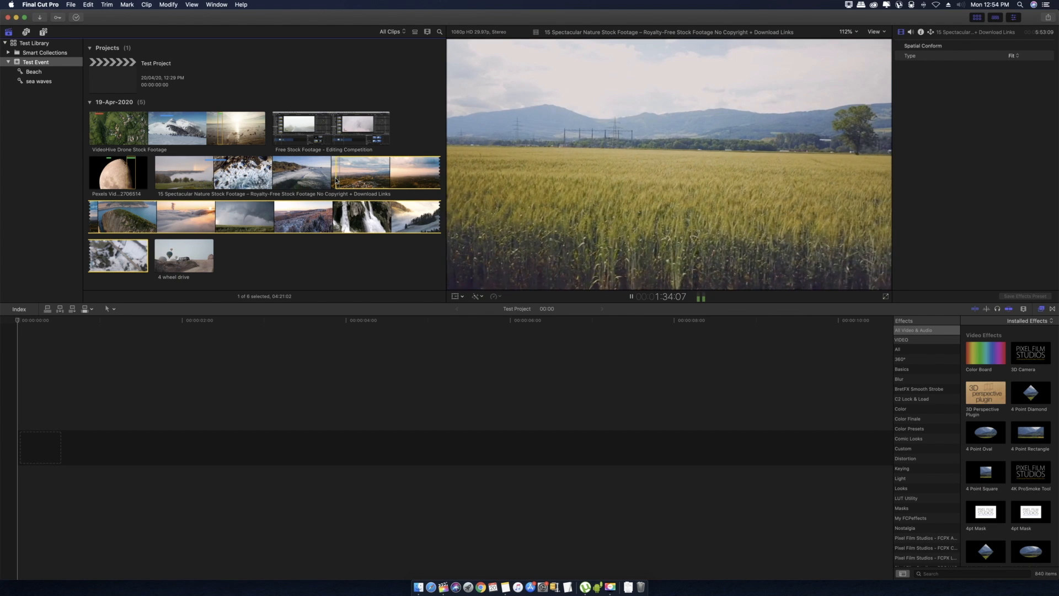
pyautogui.press('o')
pyautogui.hotkey('shift', 'i')
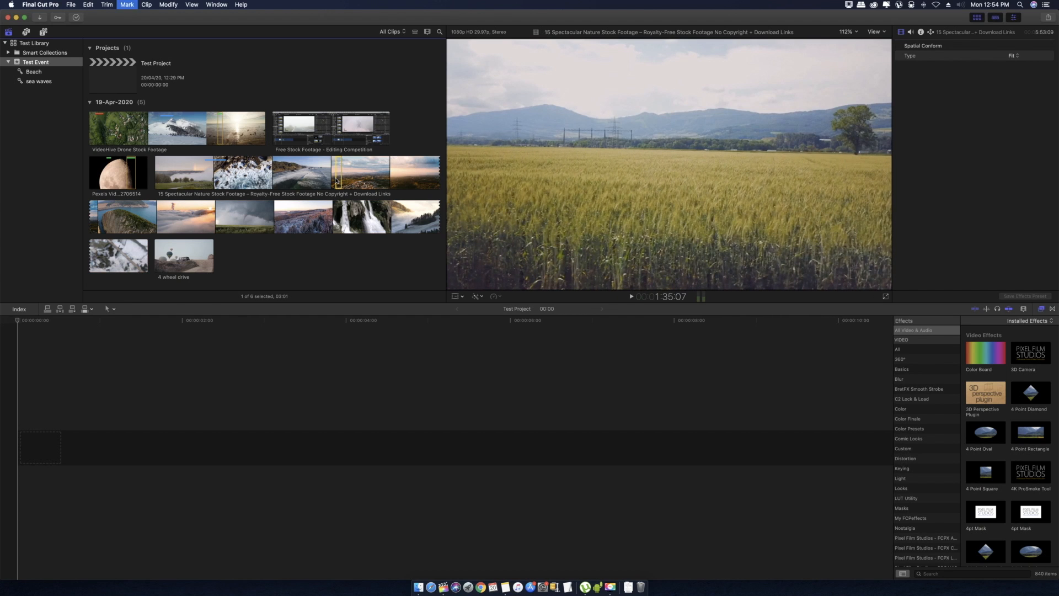
pyautogui.click(292, 181)
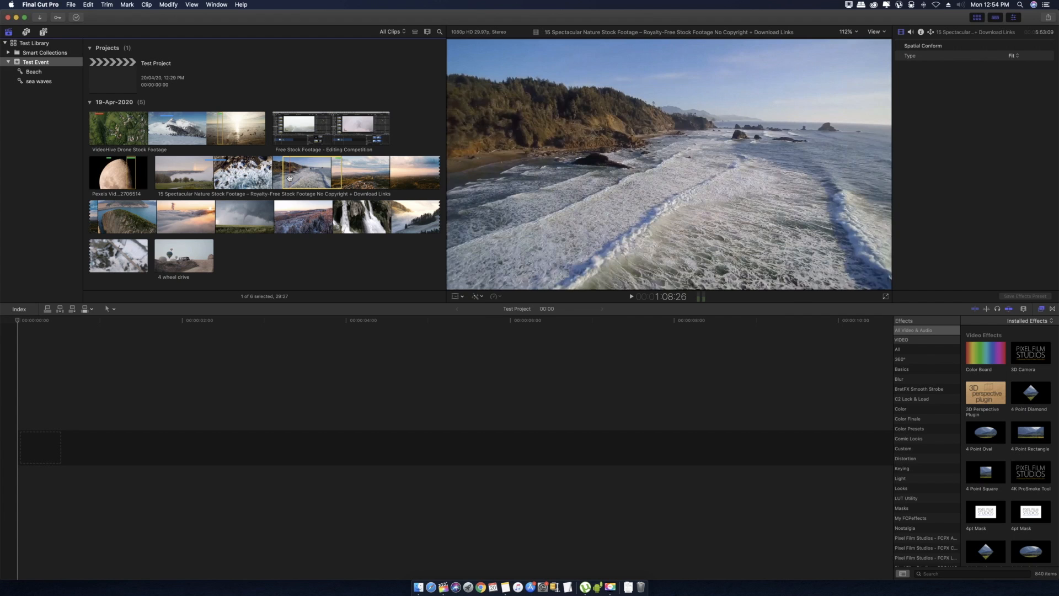
pyautogui.press('o')
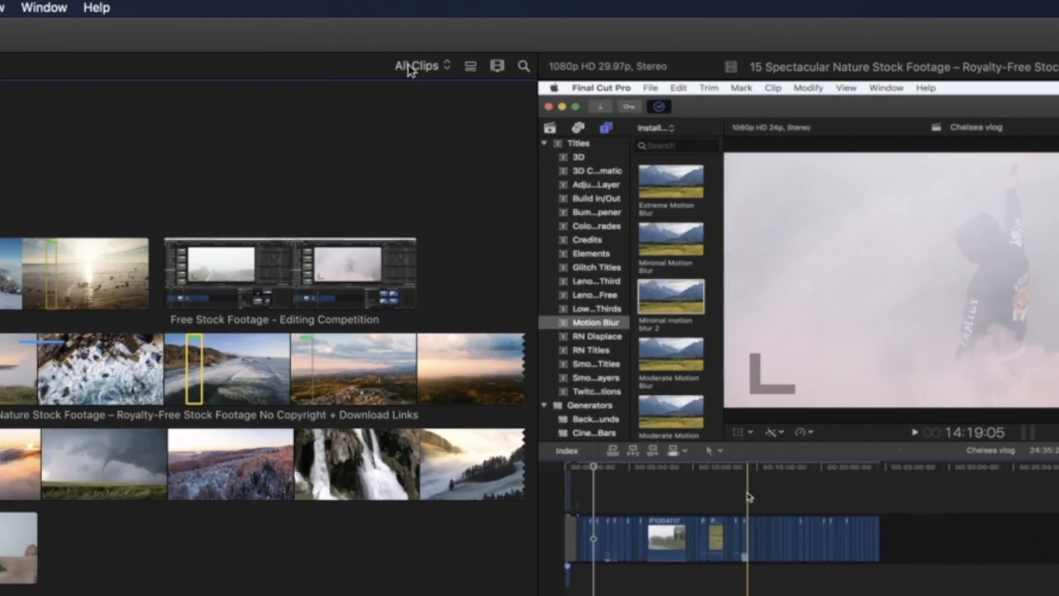
# Filter the browser to show only the Favorites ranges.
pyautogui.click(408, 65)
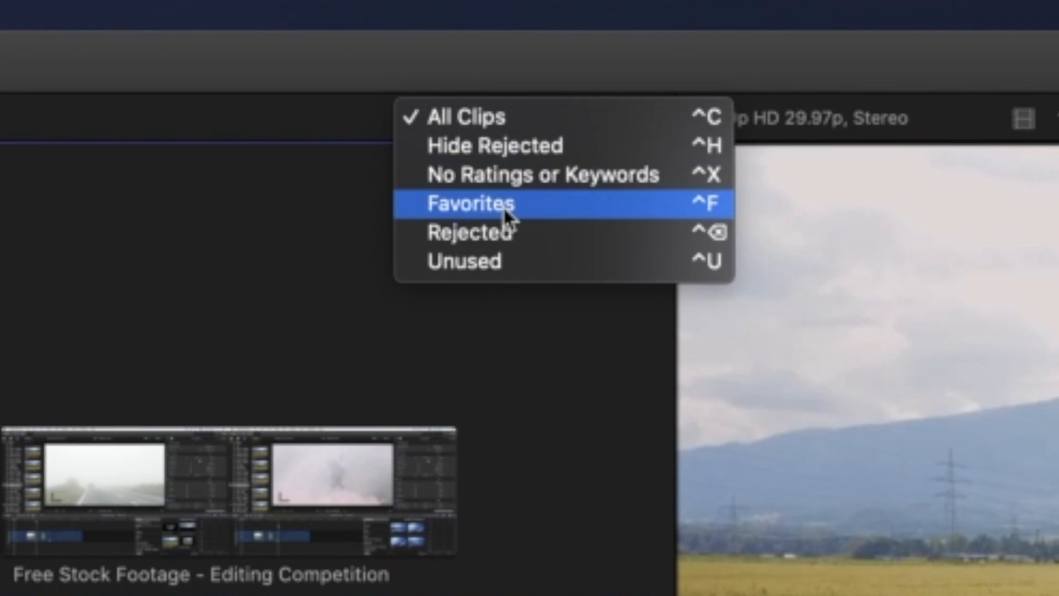
pyautogui.click(504, 207)
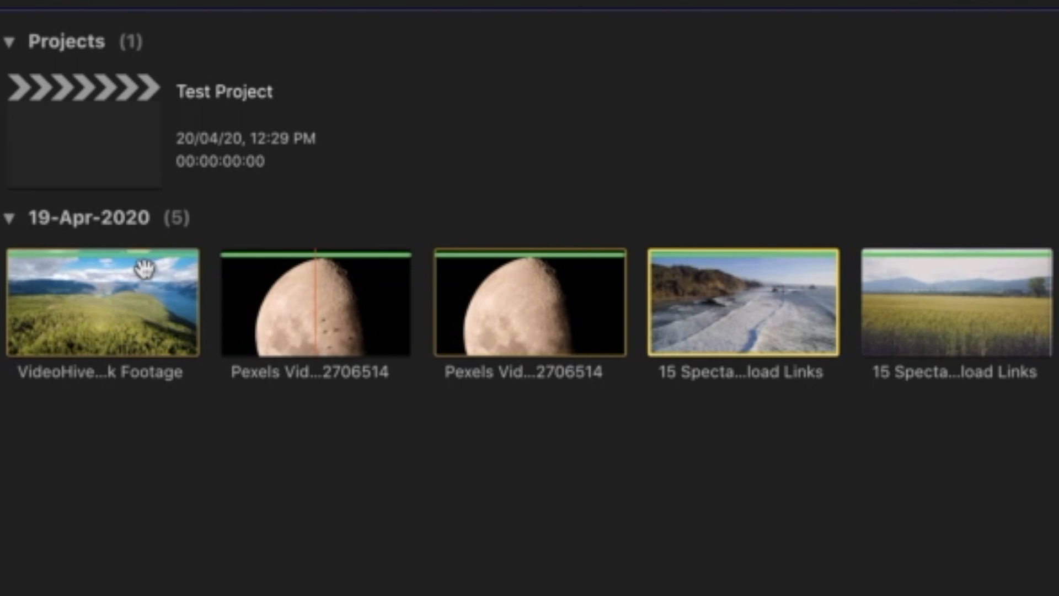
pyautogui.click(969, 0)
pyautogui.click(933, 45)
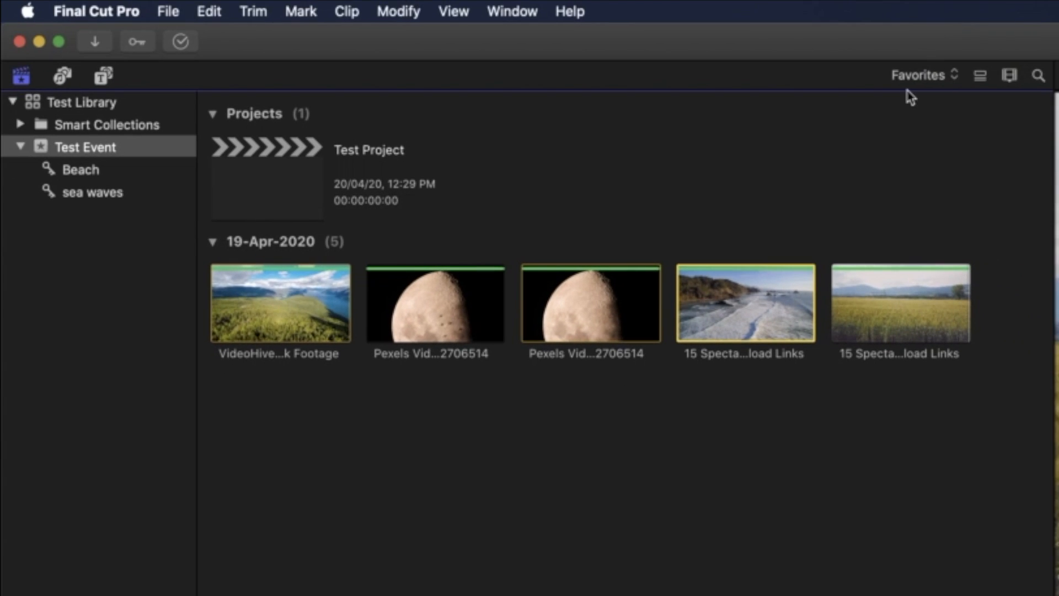
# Return the clip filter to All Clips and switch it to No Ratings or Keywords.
pyautogui.click(926, 75)
pyautogui.click(910, 22)
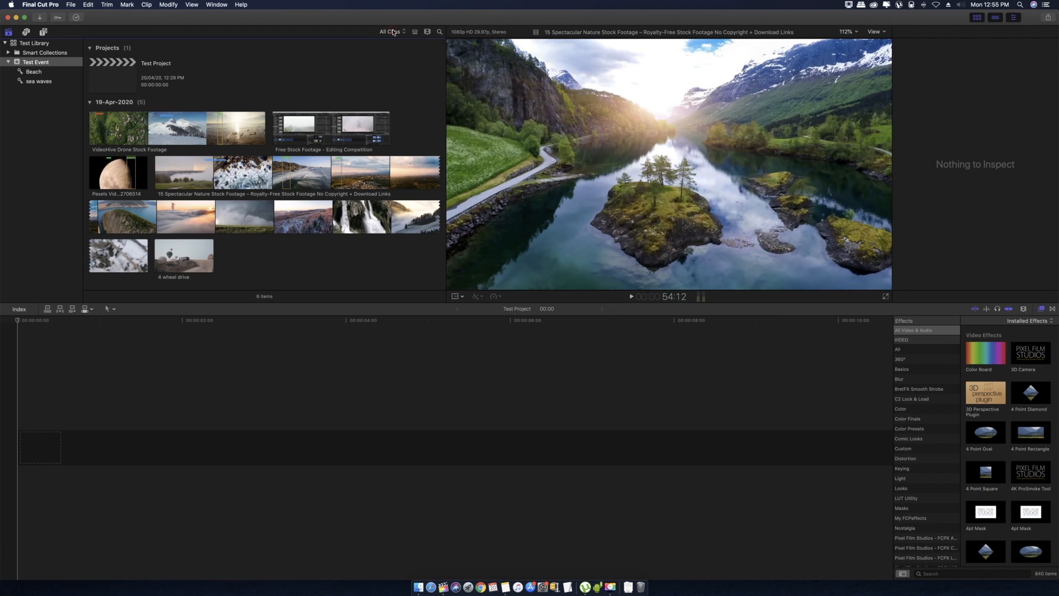
pyautogui.click(925, 75)
pyautogui.click(395, 47)
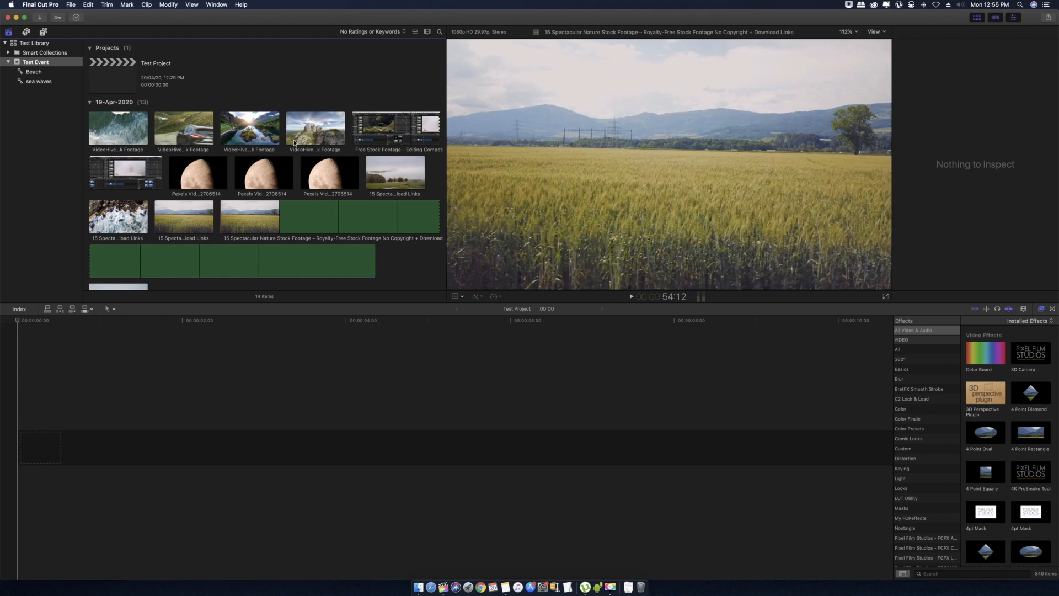
# Open the Beach keyword collection and set its clip filter to Hide Rejected.
pyautogui.click(48, 75)
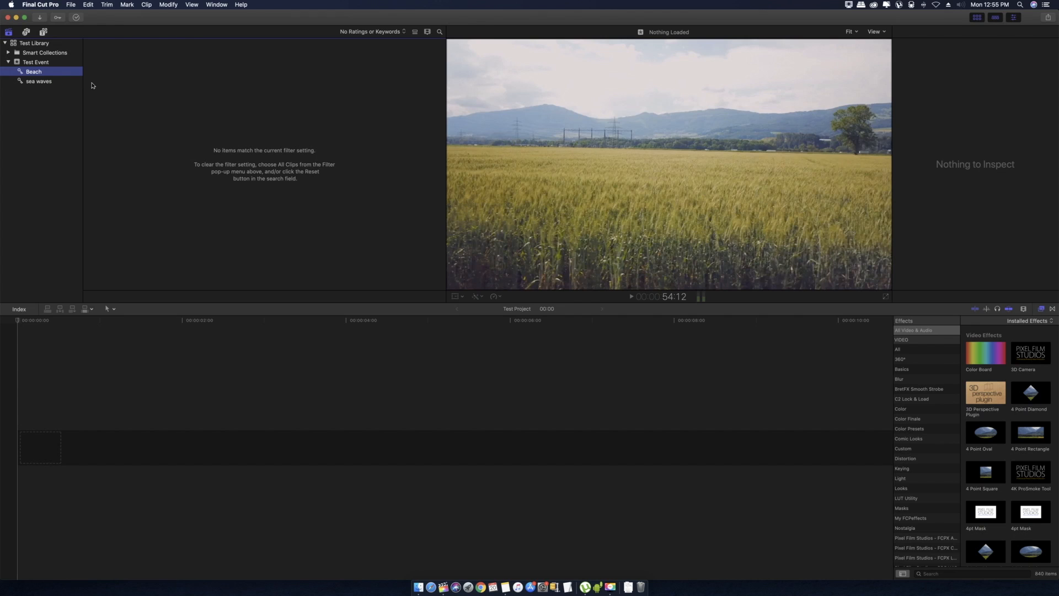
pyautogui.click(378, 33)
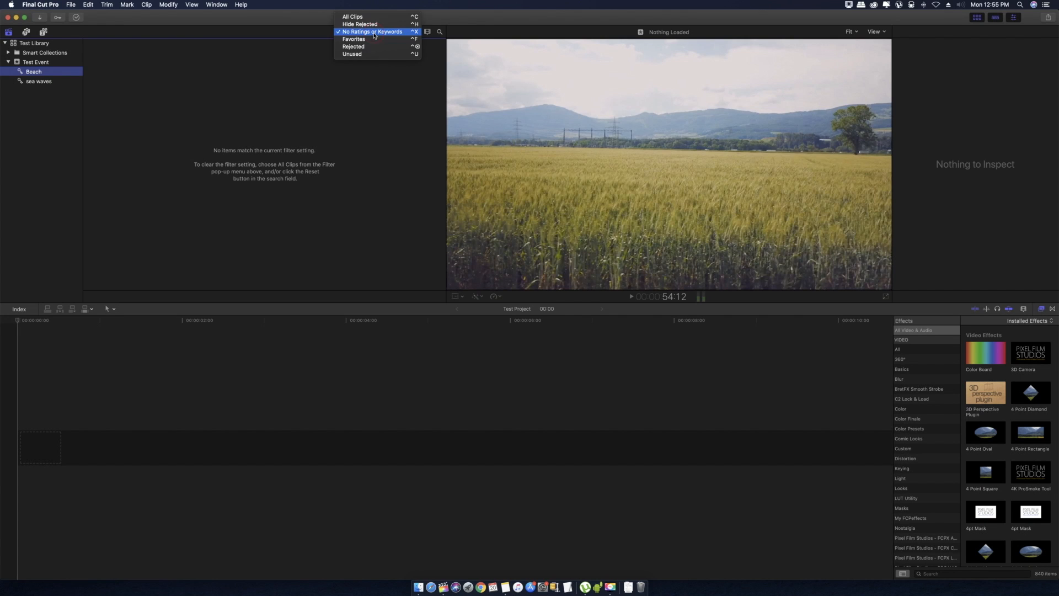
pyautogui.click(357, 25)
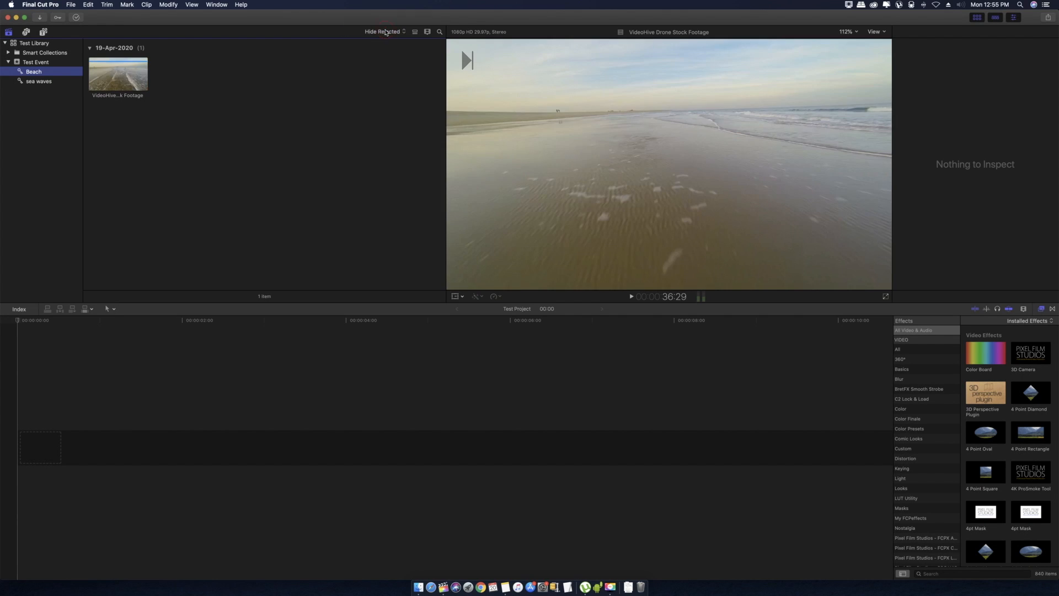
# View the sea waves keyword collection with the All Clips filter and return to Test Event.
pyautogui.click(384, 32)
pyautogui.click(382, 25)
pyautogui.click(38, 81)
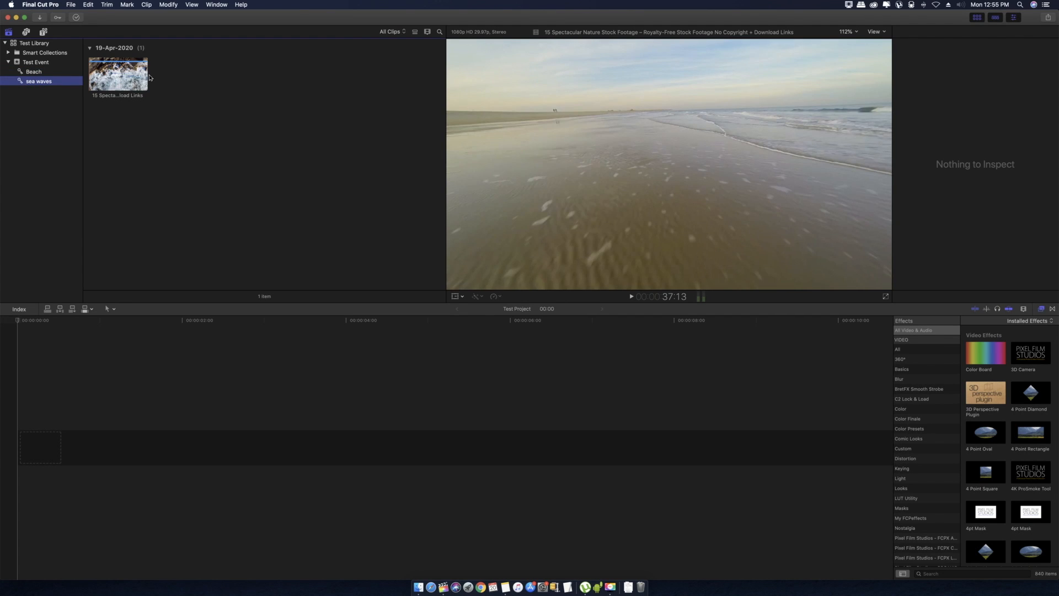
pyautogui.click(22, 62)
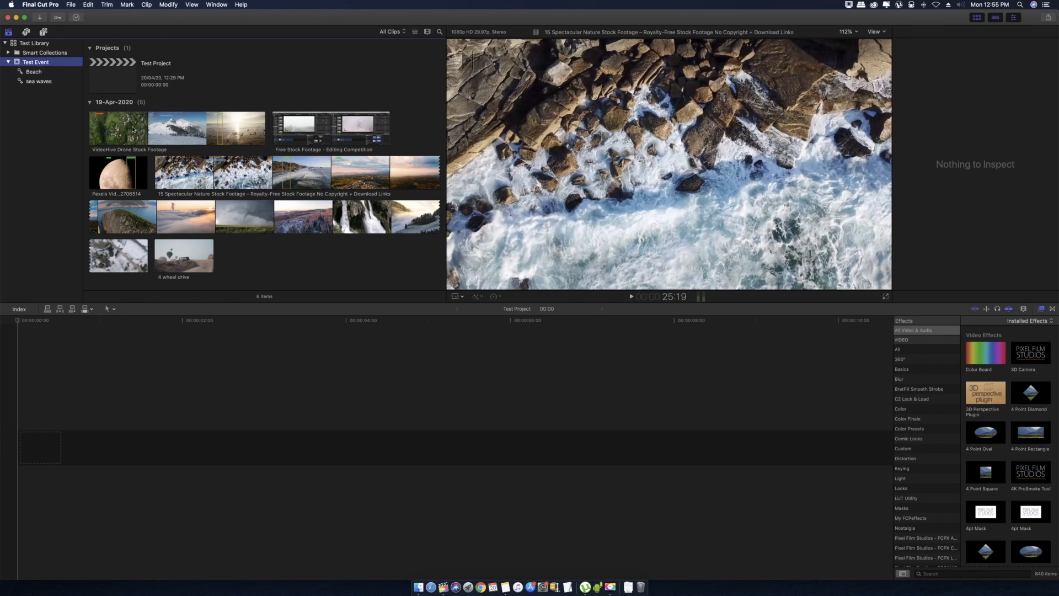
# Select the Free Stock Footage - Editing Competition clip and set the Test Event clip filter to Hide Rejected.
pyautogui.click(301, 128)
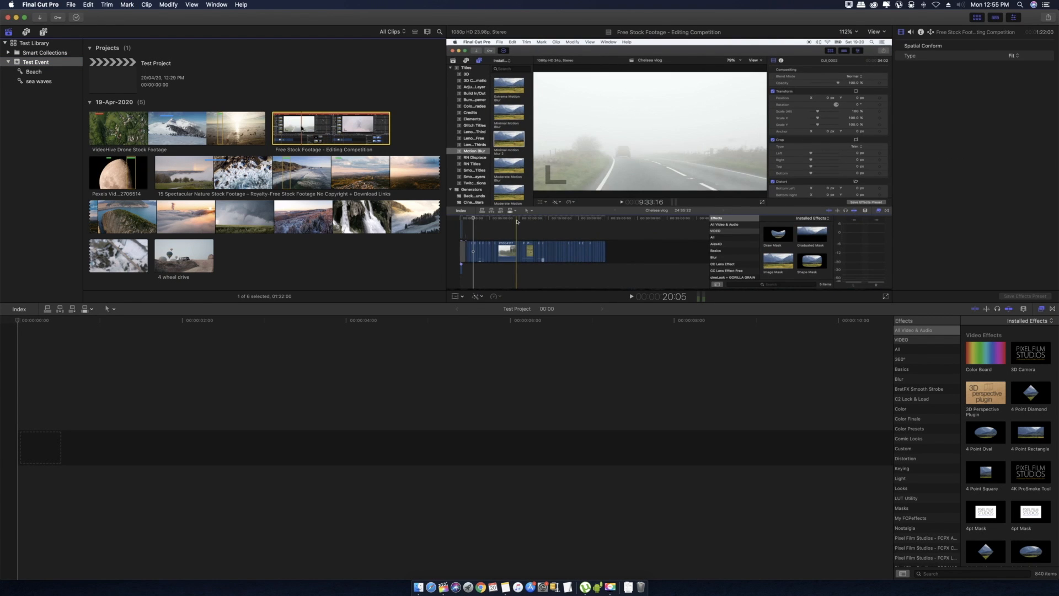
pyautogui.click(392, 31)
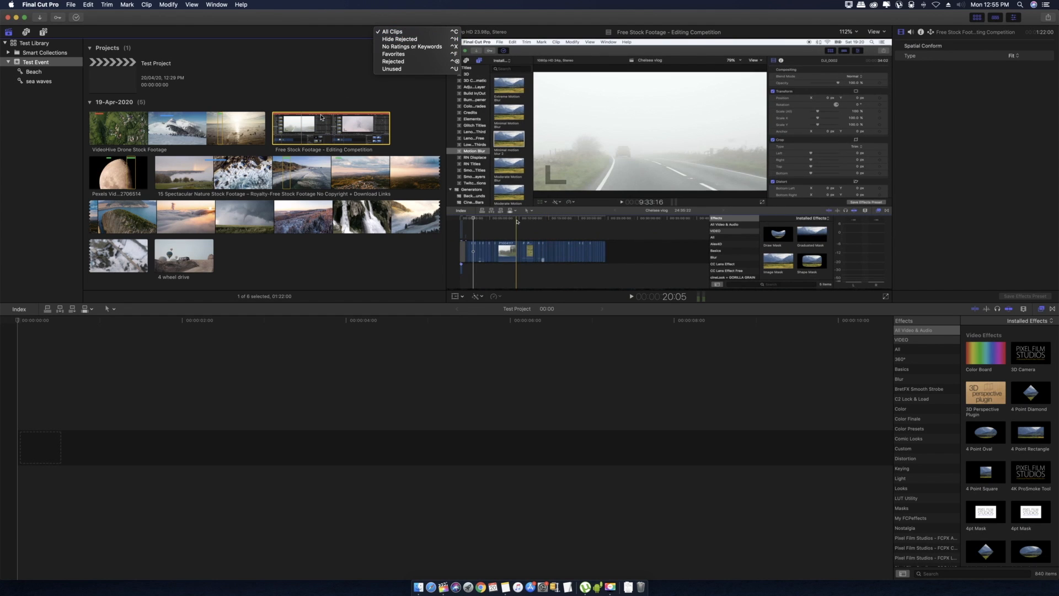
pyautogui.click(397, 39)
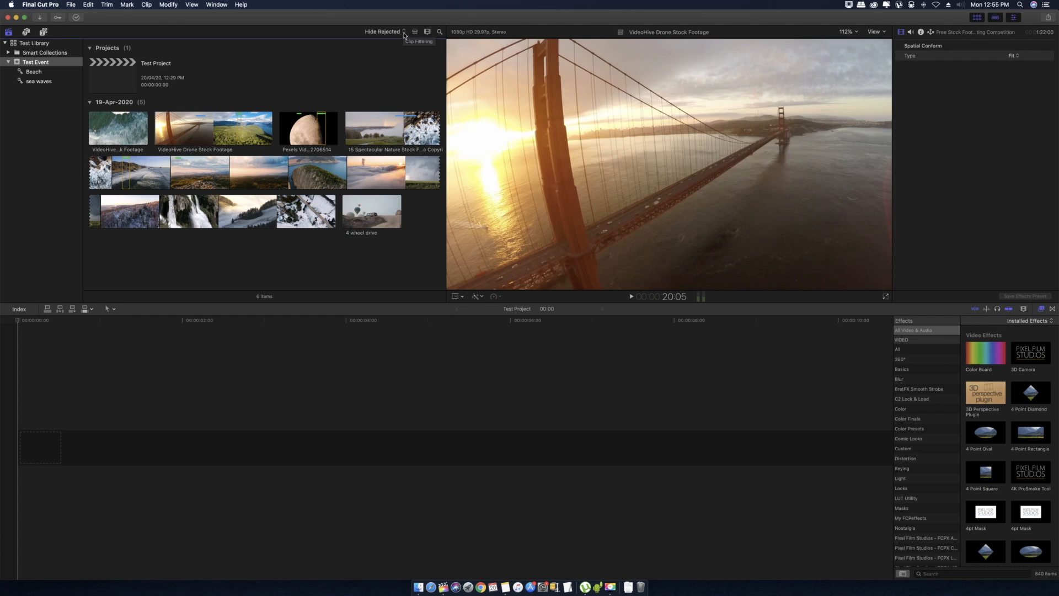
pyautogui.press('alt+super+2')
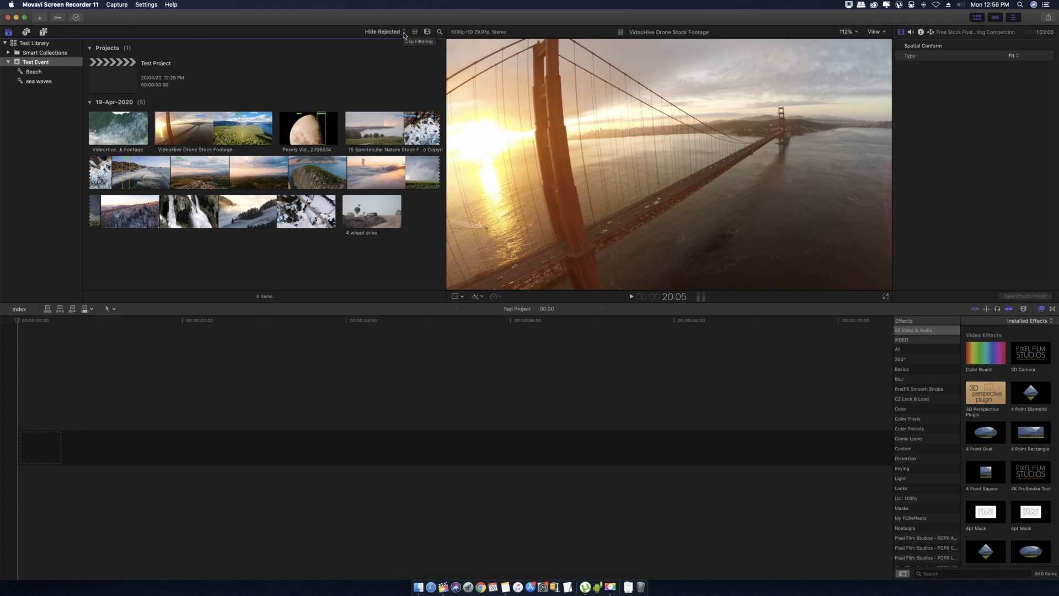